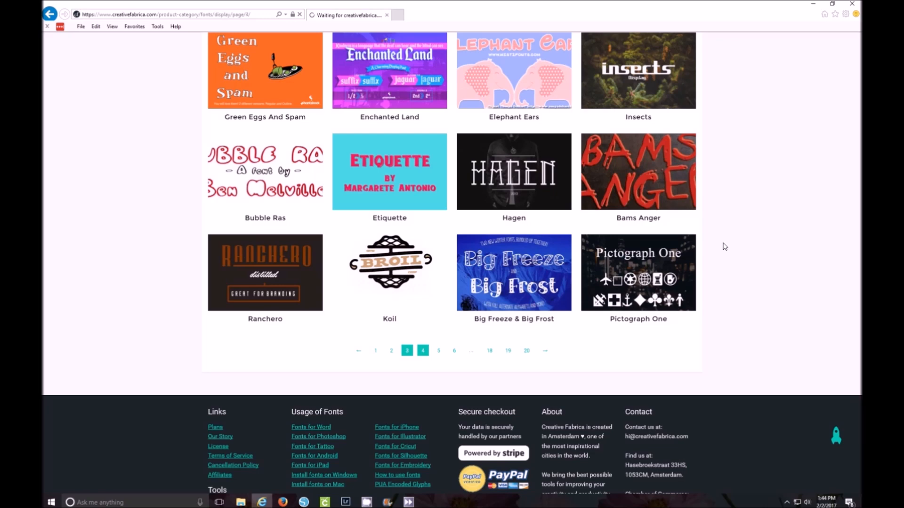
Browse the Creative Fabrica display fonts and open the Parliament font's product page.
{"action": "scroll", "coordinate": [725, 247], "scroll_direction": "down", "scroll_amount": 7}
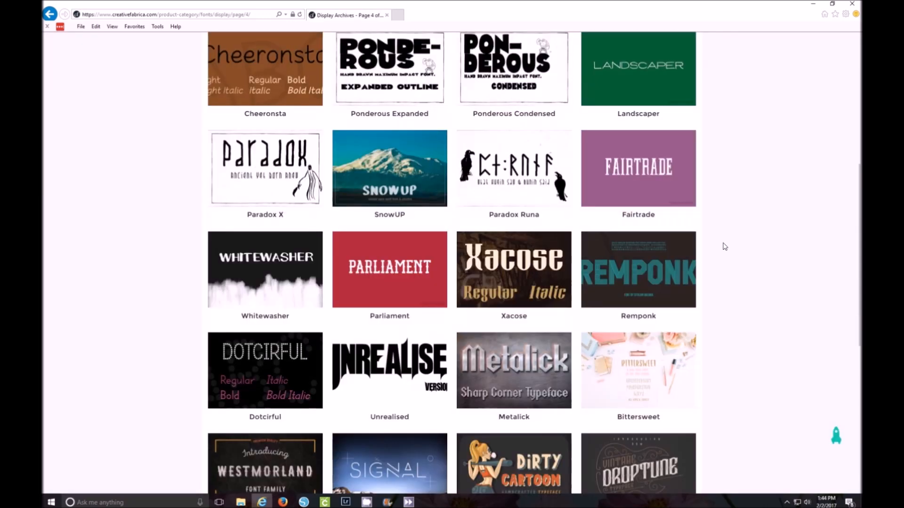
{"action": "scroll", "coordinate": [725, 247], "scroll_direction": "down", "scroll_amount": 1}
{"action": "left_click", "coordinate": [406, 253]}
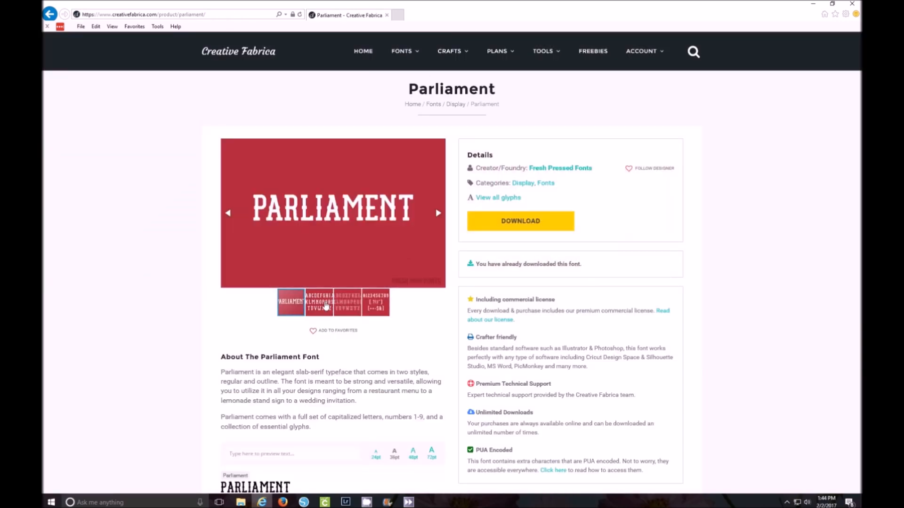
View the Parliament font's sample images for its letters, outline style, and numbers and punctuation.
{"action": "left_click", "coordinate": [325, 306]}
{"action": "left_click", "coordinate": [365, 306]}
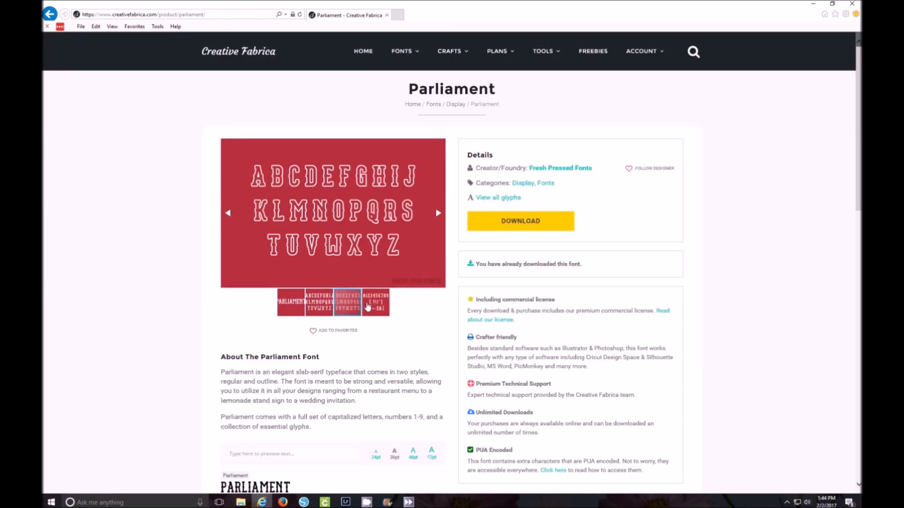
{"action": "left_click", "coordinate": [368, 307]}
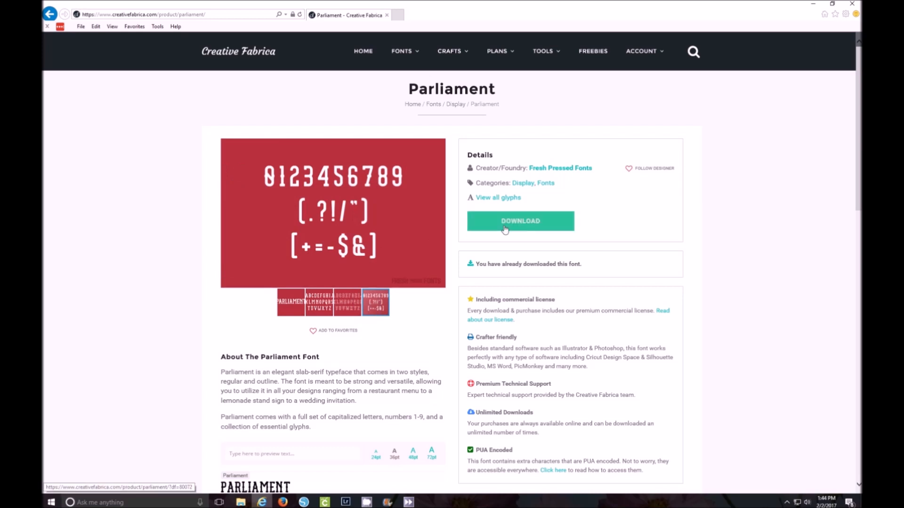
Download Parliament.zip, save it, and open the folder that contains it.
{"action": "left_click", "coordinate": [500, 230]}
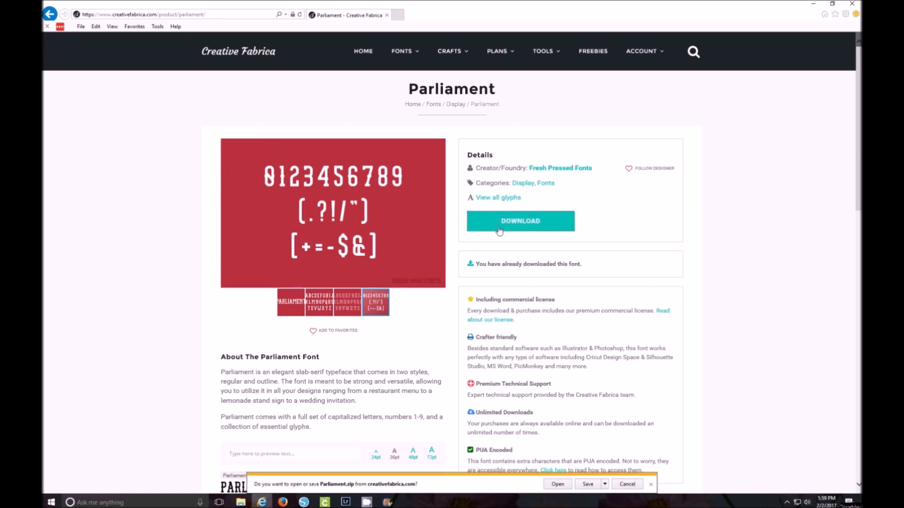
{"action": "left_click", "coordinate": [586, 484]}
{"action": "left_click", "coordinate": [566, 485]}
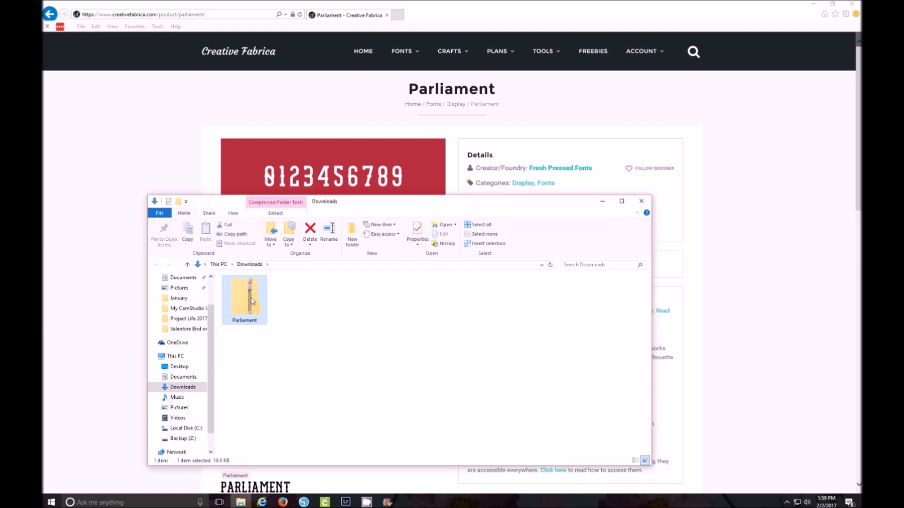
Extract the Parliament zip archive into a Parliament folder inside Downloads.
{"action": "right_click", "coordinate": [251, 301]}
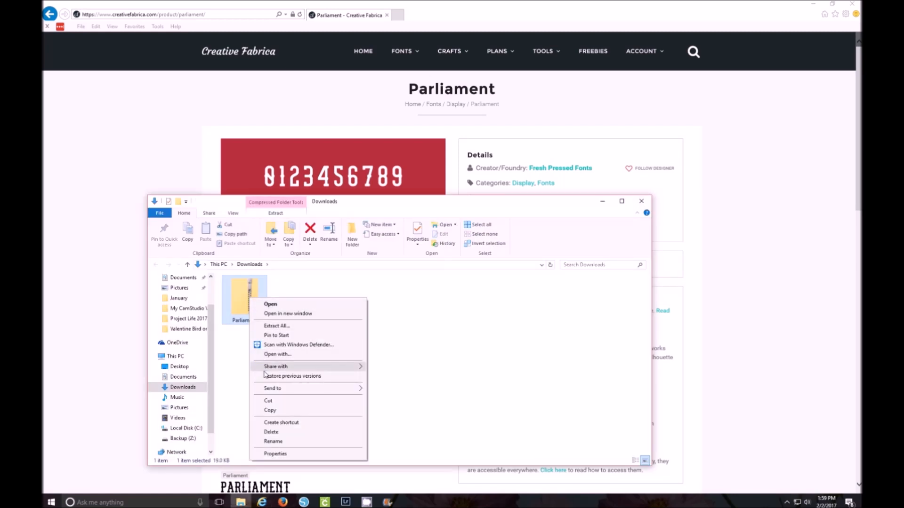
{"action": "left_click", "coordinate": [270, 326]}
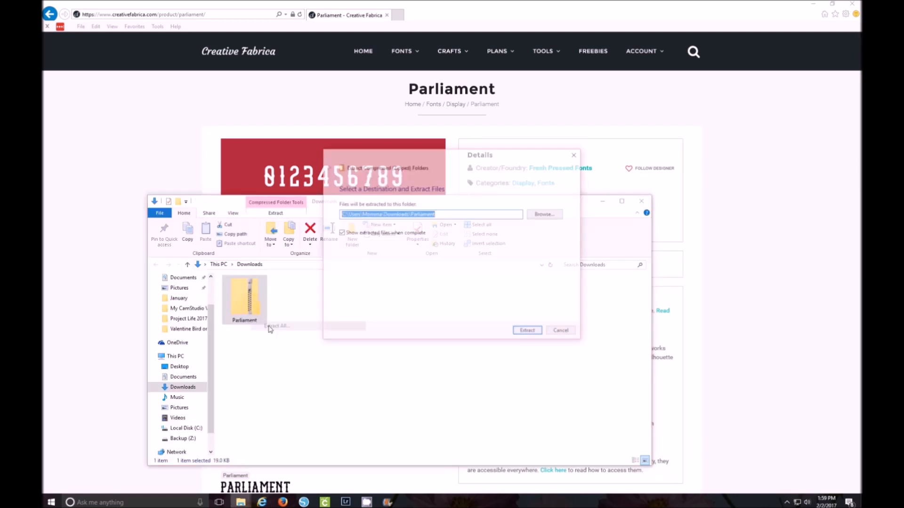
{"action": "left_click", "coordinate": [525, 331]}
Install the Parliament-Outline and Parliament-Regular files by copying them into the Windows Fonts folder.
{"action": "left_click", "coordinate": [310, 306]}
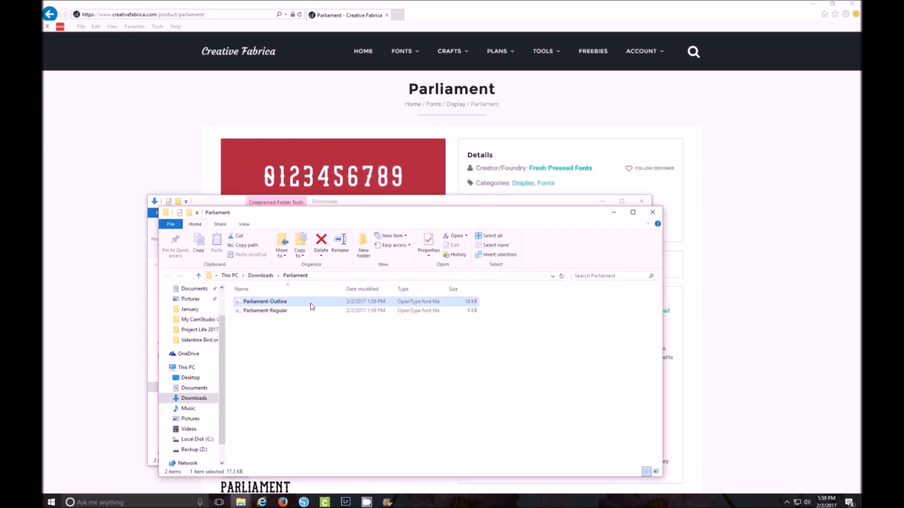
{"action": "key", "text": "ctrl+a"}
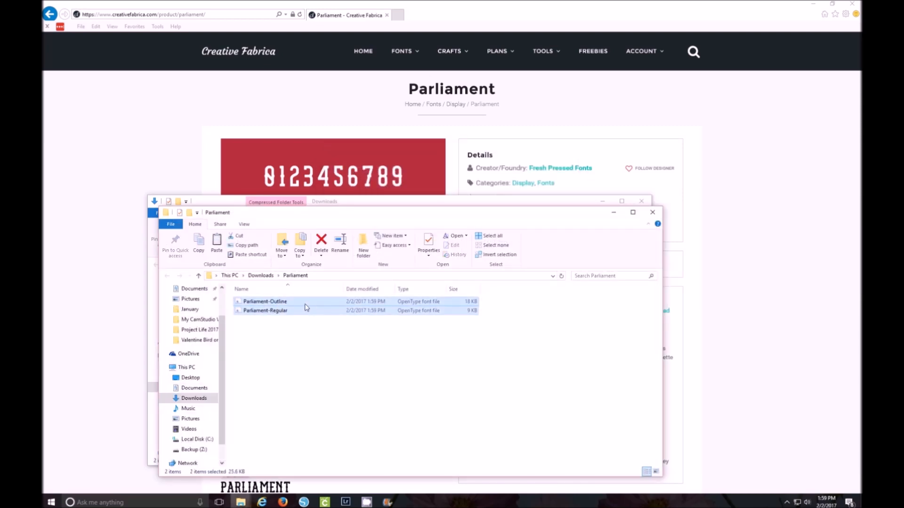
{"action": "left_click", "coordinate": [51, 502]}
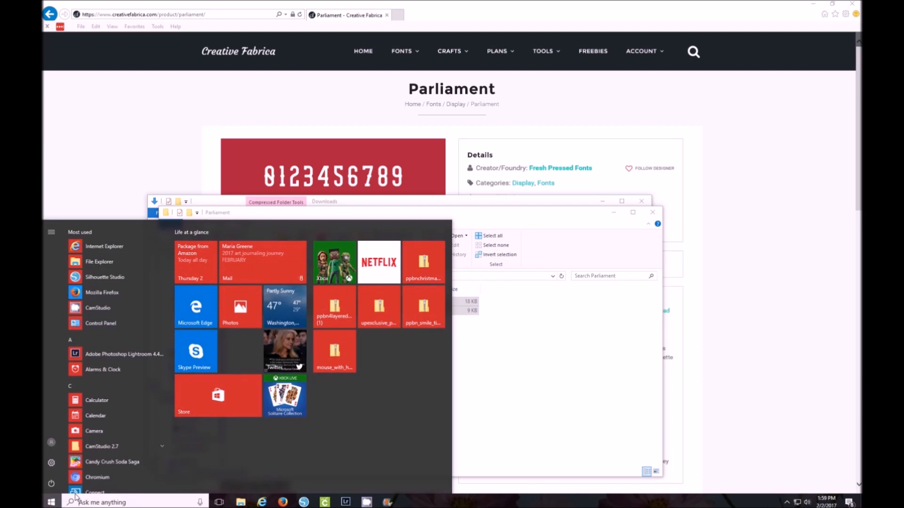
{"action": "type", "text": "font"}
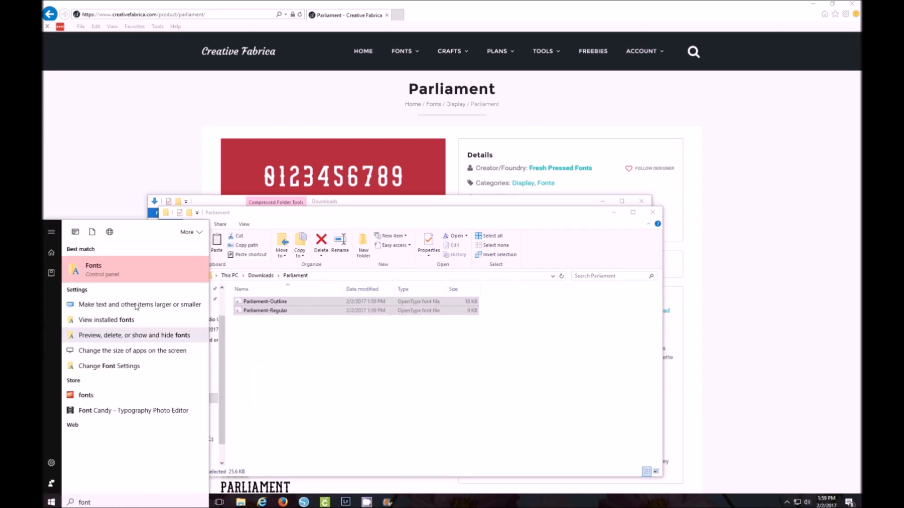
{"action": "left_click", "coordinate": [135, 272]}
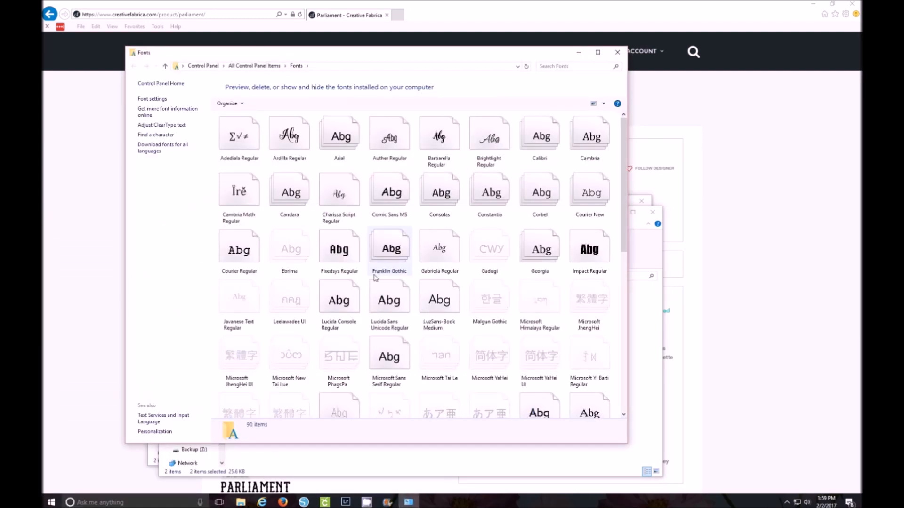
{"action": "left_click", "coordinate": [375, 277]}
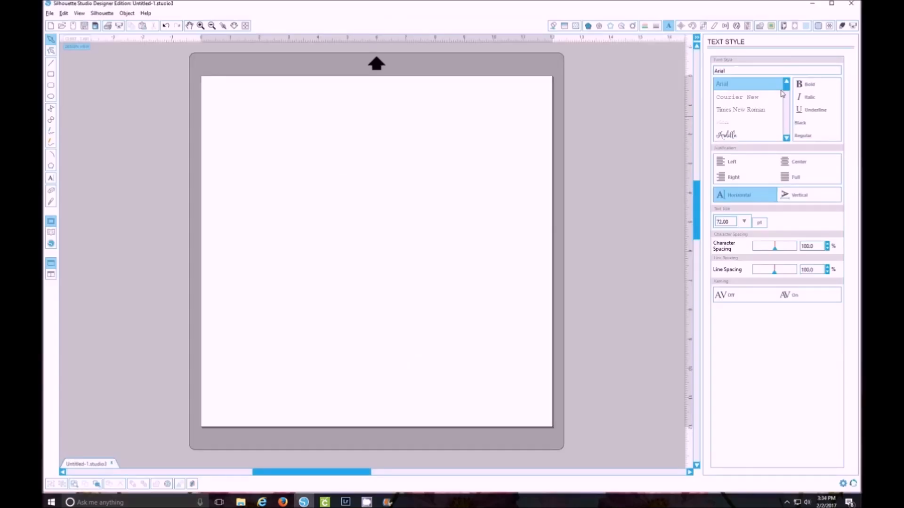
Switch to Silhouette Studio and add the text HOME in the Parliament font on the upper part of the page.
{"action": "left_click_drag", "start_coordinate": [785, 94], "coordinate": [785, 122]}
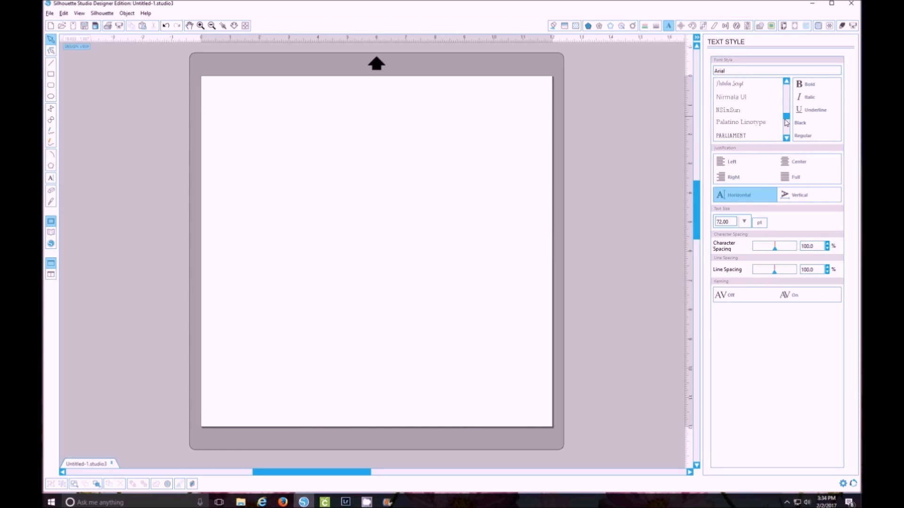
{"action": "left_click", "coordinate": [752, 137]}
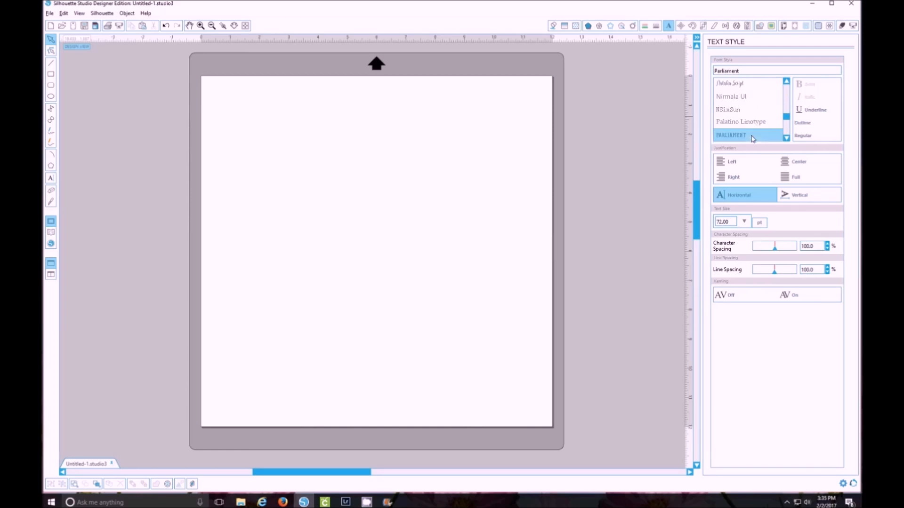
{"action": "left_click", "coordinate": [52, 179]}
{"action": "left_click", "coordinate": [304, 168]}
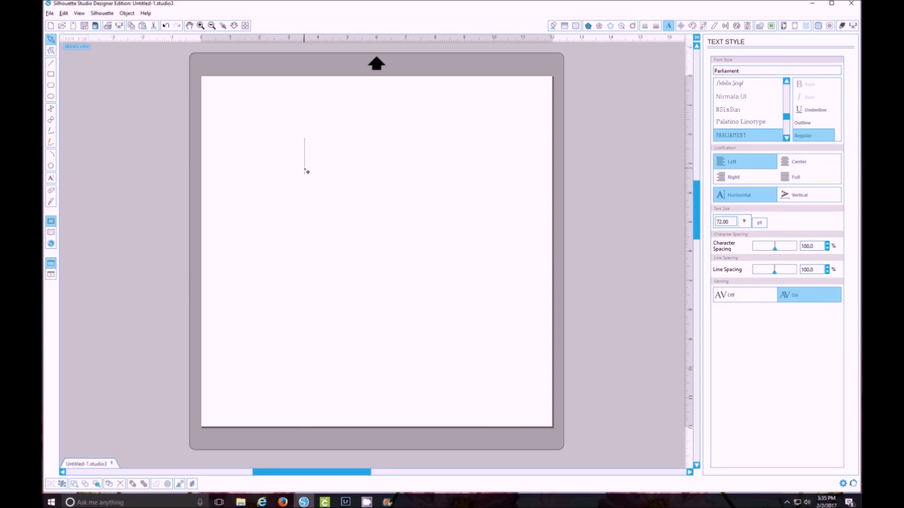
{"action": "type", "text": "HOME"}
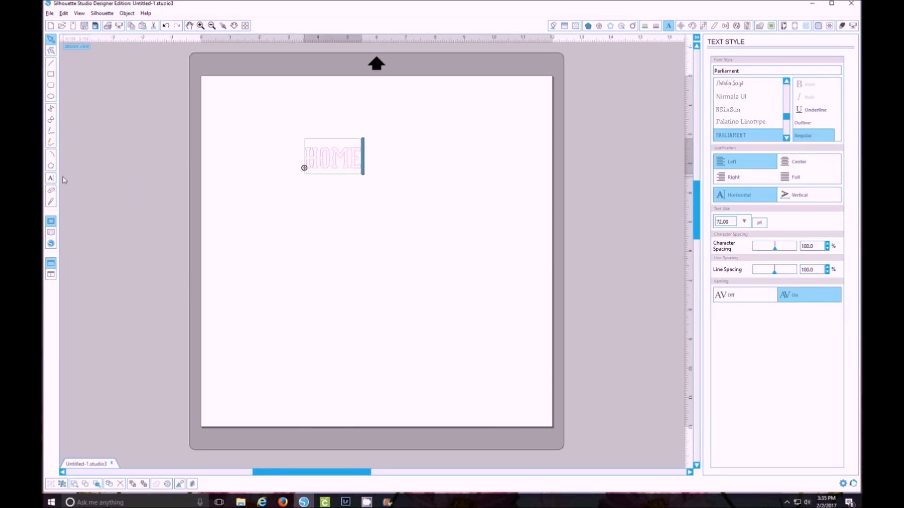
{"action": "key", "text": "Escape"}
Add TWEET and a second HOME as separate text objects stacked below the first word.
{"action": "left_click", "coordinate": [293, 221]}
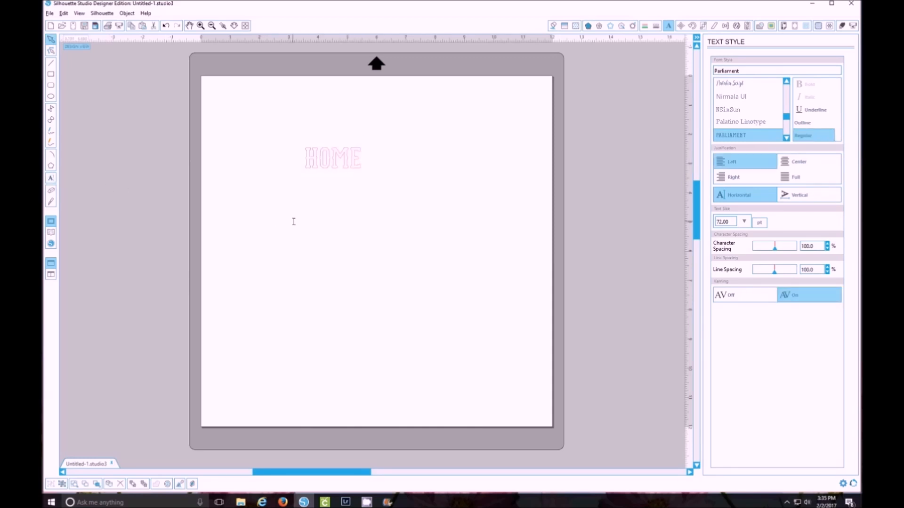
{"action": "type", "text": "TWEET"}
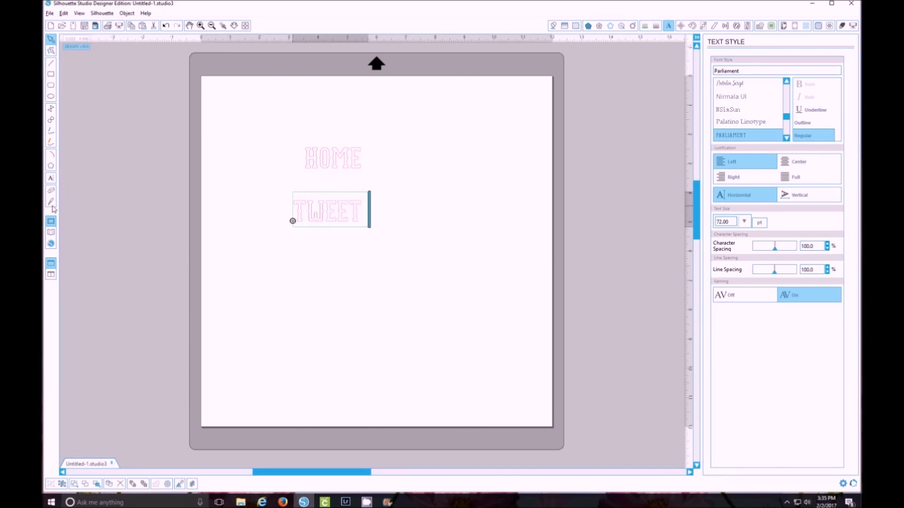
{"action": "left_click", "coordinate": [51, 179]}
{"action": "left_click", "coordinate": [297, 267]}
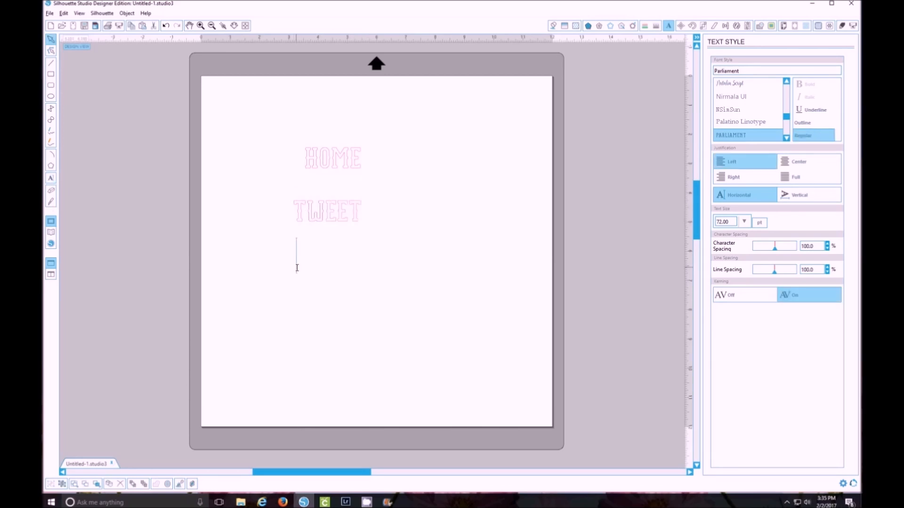
{"action": "type", "text": "HOME"}
{"action": "left_click", "coordinate": [450, 240]}
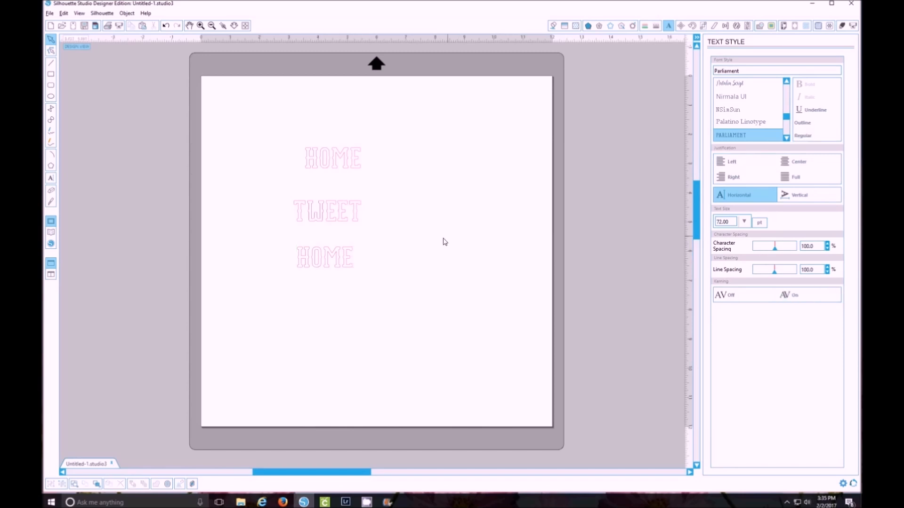
Scale the word TWEET to a width of 4 in with its aspect ratio locked.
{"action": "left_click", "coordinate": [351, 222]}
{"action": "left_click", "coordinate": [703, 26]}
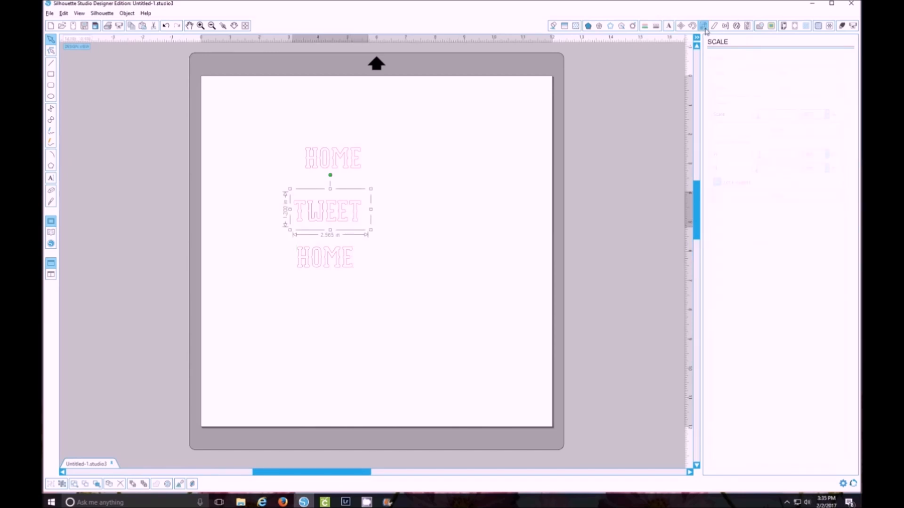
{"action": "double_click", "coordinate": [818, 157]}
{"action": "type", "text": "4"}
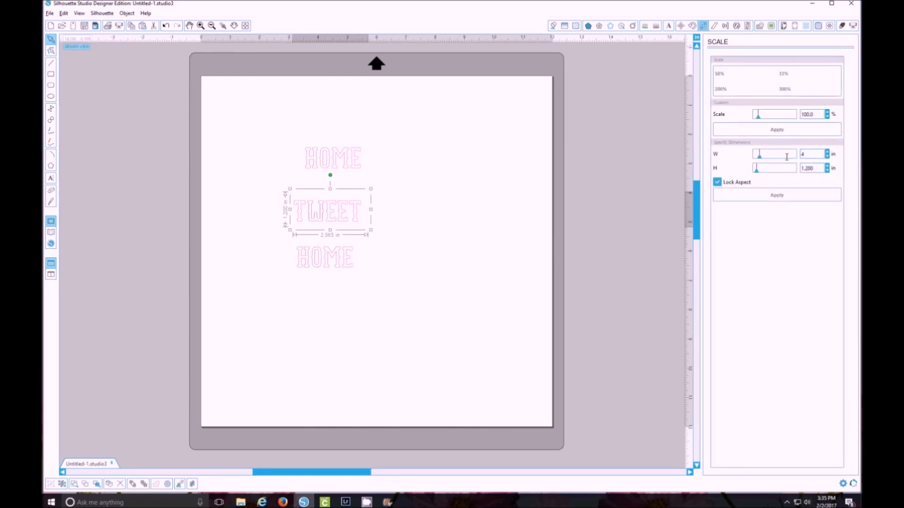
{"action": "key", "text": "Return"}
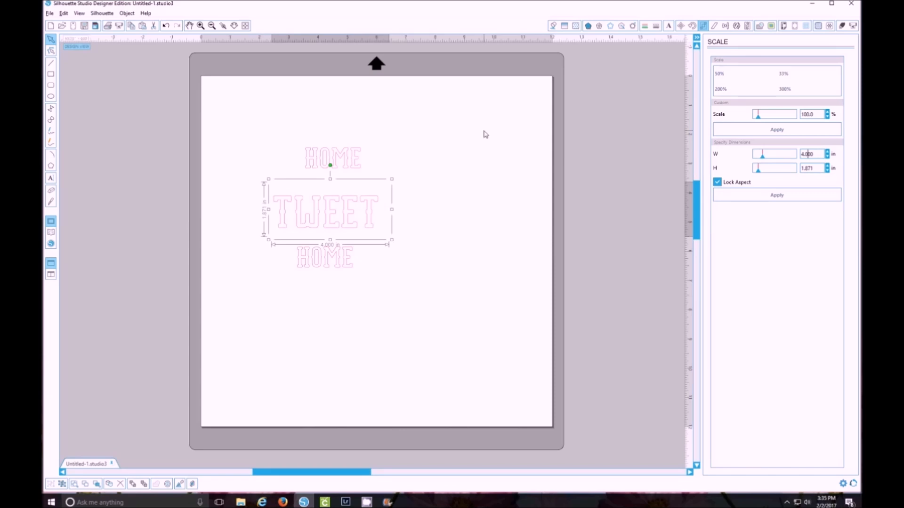
Scale the upper HOME to a width of 2 in with its aspect ratio locked.
{"action": "left_click", "coordinate": [339, 163]}
{"action": "double_click", "coordinate": [811, 155]}
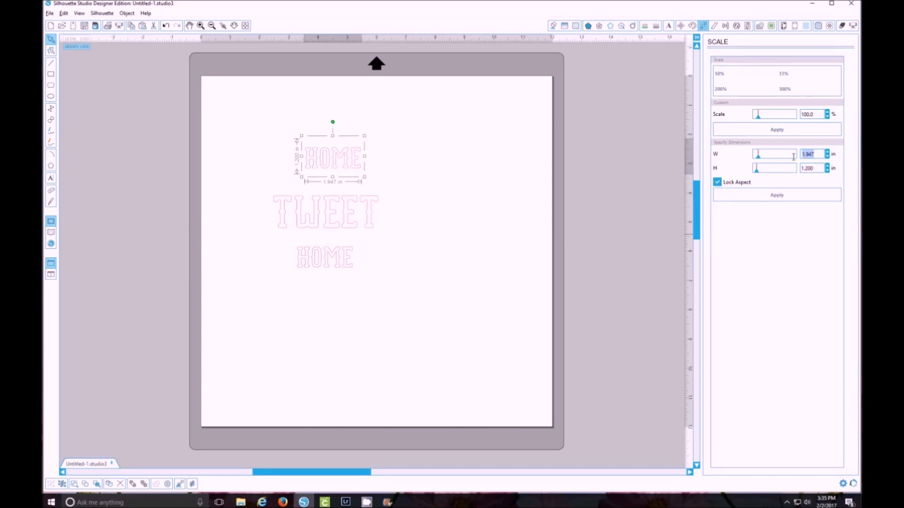
{"action": "key", "text": "Return"}
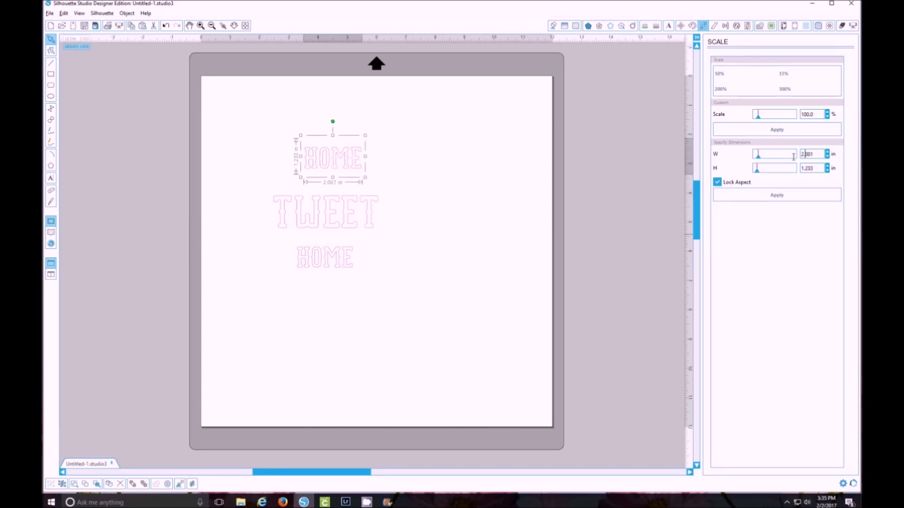
Try scaling the lower HOME to a height of 2 in.
{"action": "left_click", "coordinate": [319, 258]}
{"action": "double_click", "coordinate": [814, 169]}
{"action": "type", "text": "2"}
{"action": "key", "text": "Return"}
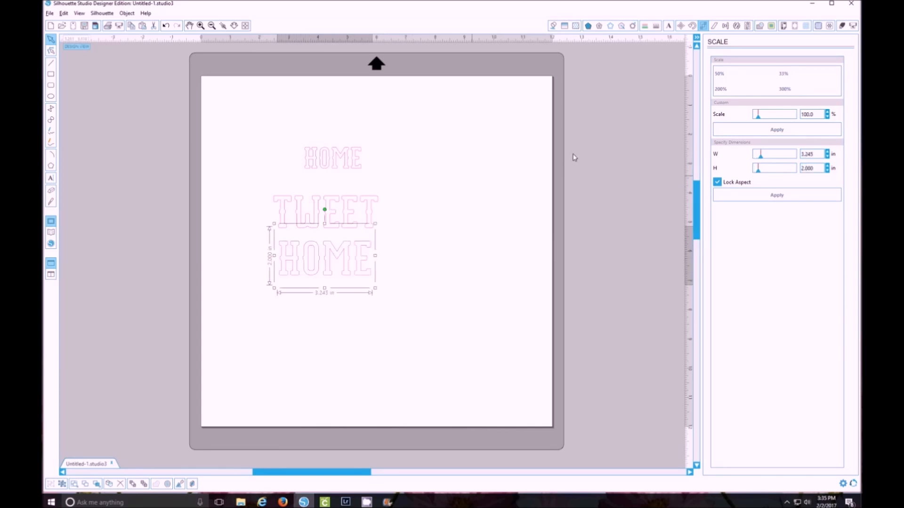
Set the lower HOME's width to 2 in with its aspect ratio locked.
{"action": "double_click", "coordinate": [814, 154]}
{"action": "type", "text": "2"}
{"action": "key", "text": "Return"}
Place the upper HOME just above TWEET's left end and the lower HOME just below its right end.
{"action": "left_click_drag", "start_coordinate": [324, 163], "coordinate": [292, 185]}
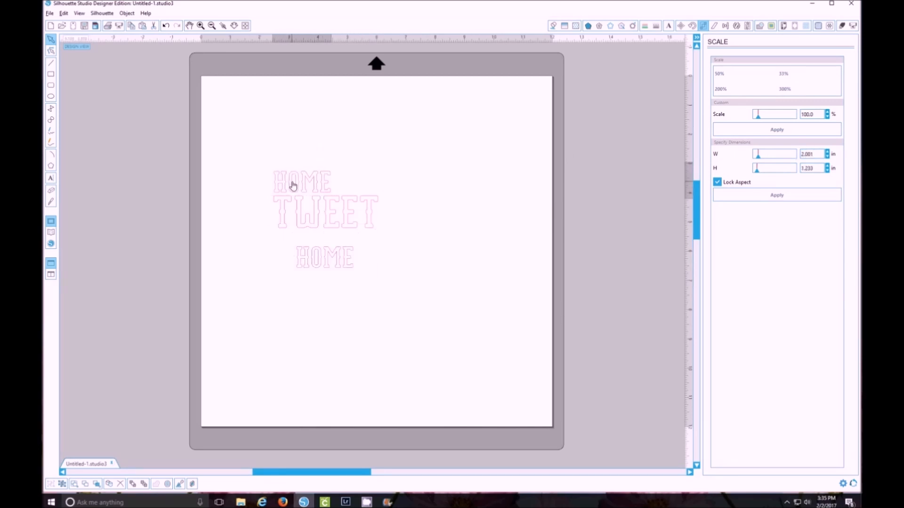
{"action": "left_click", "coordinate": [293, 185]}
{"action": "left_click_drag", "start_coordinate": [318, 259], "coordinate": [340, 247]}
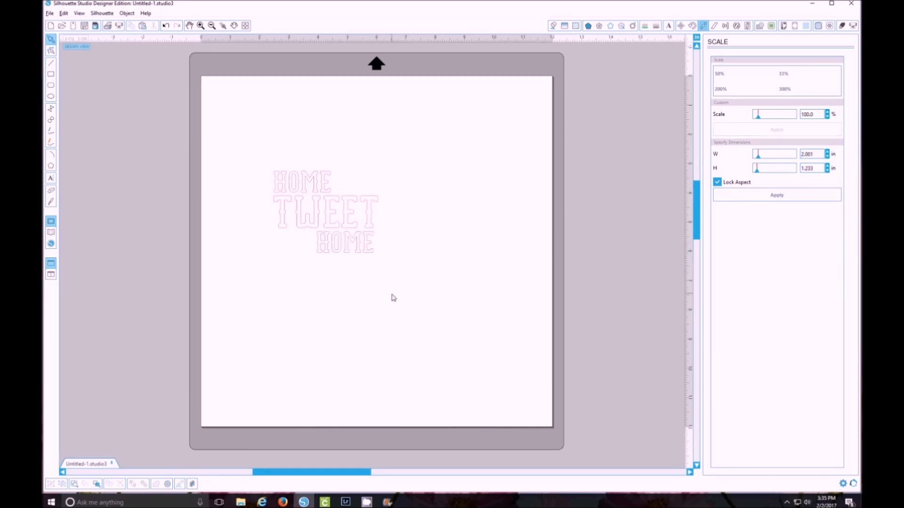
Group all three words into a single object.
{"action": "key", "text": "ctrl+a"}
{"action": "right_click", "coordinate": [304, 211]}
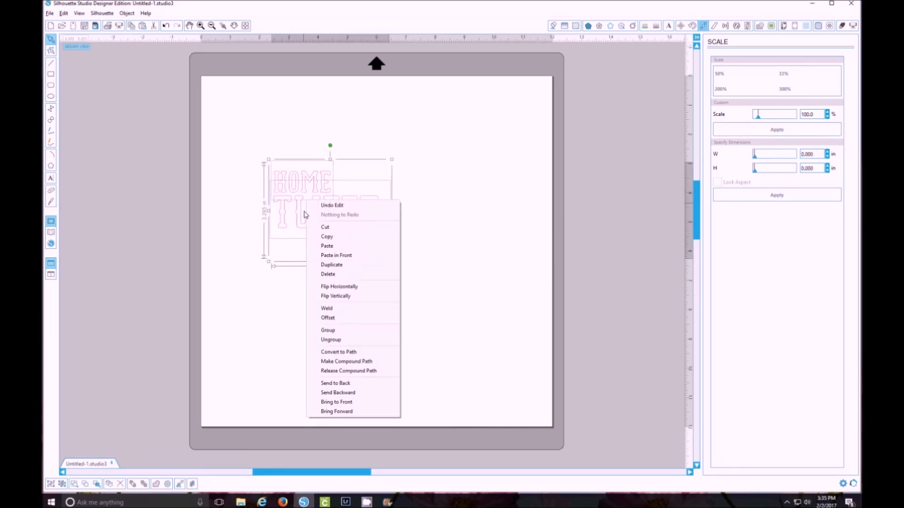
{"action": "left_click", "coordinate": [329, 330]}
Open the SVG file "valentine bird on branch-together" from the Valentine Bird on Branch 01-18-17 folder.
{"action": "left_click", "coordinate": [50, 14]}
{"action": "left_click", "coordinate": [60, 32]}
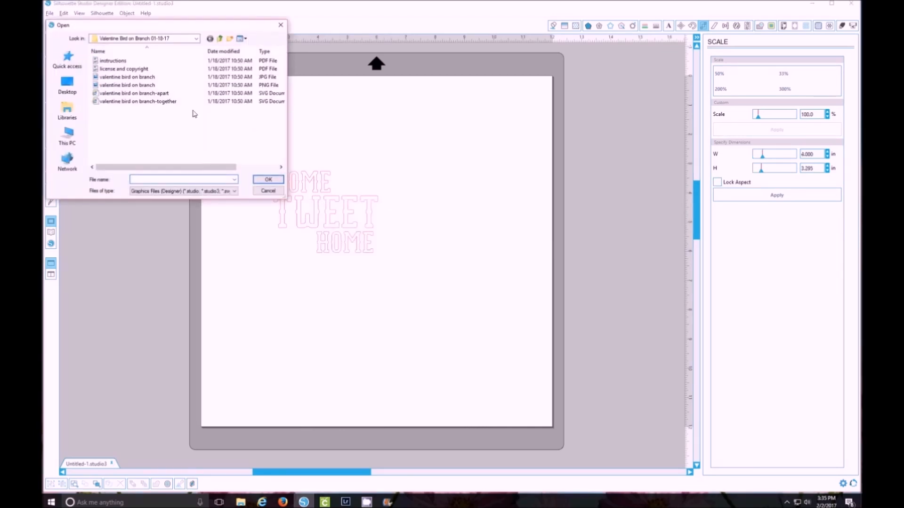
{"action": "double_click", "coordinate": [165, 101]}
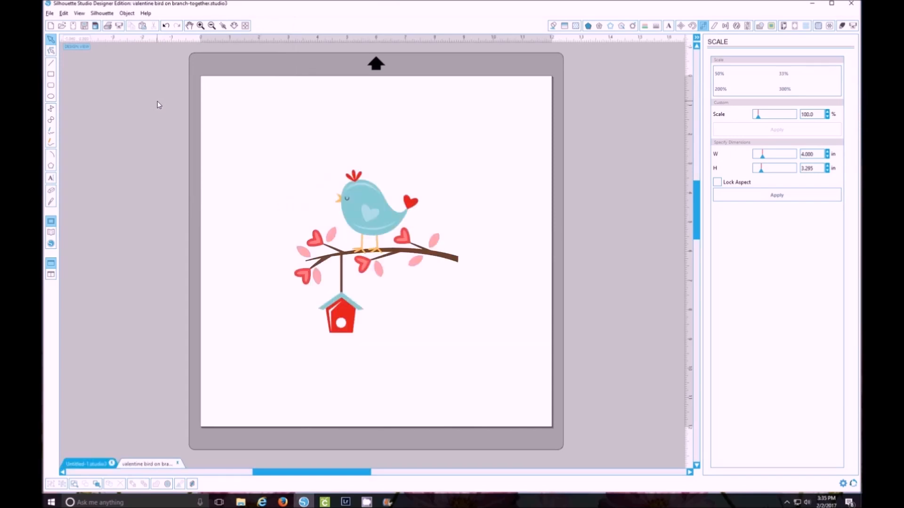
Replicate the bird-on-branch design with a mirrored copy on its right side.
{"action": "left_click", "coordinate": [353, 200]}
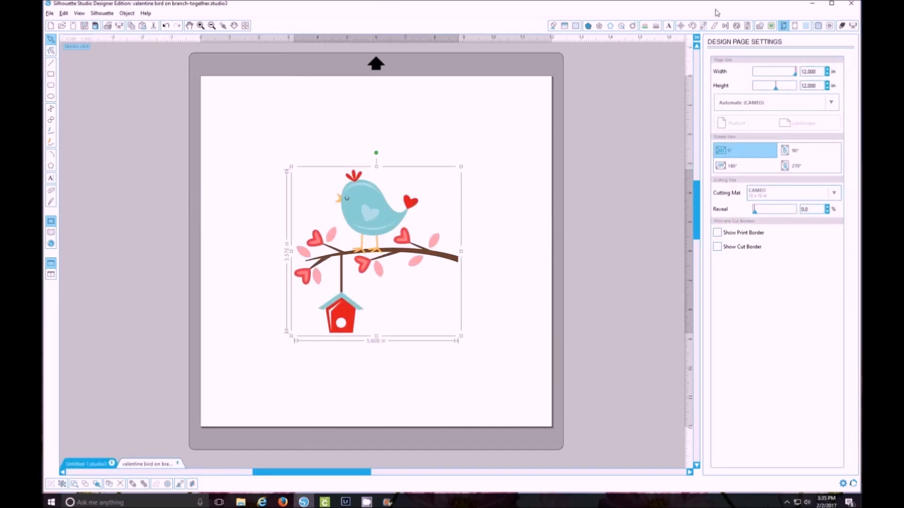
{"action": "left_click", "coordinate": [737, 27]}
{"action": "left_click", "coordinate": [772, 173]}
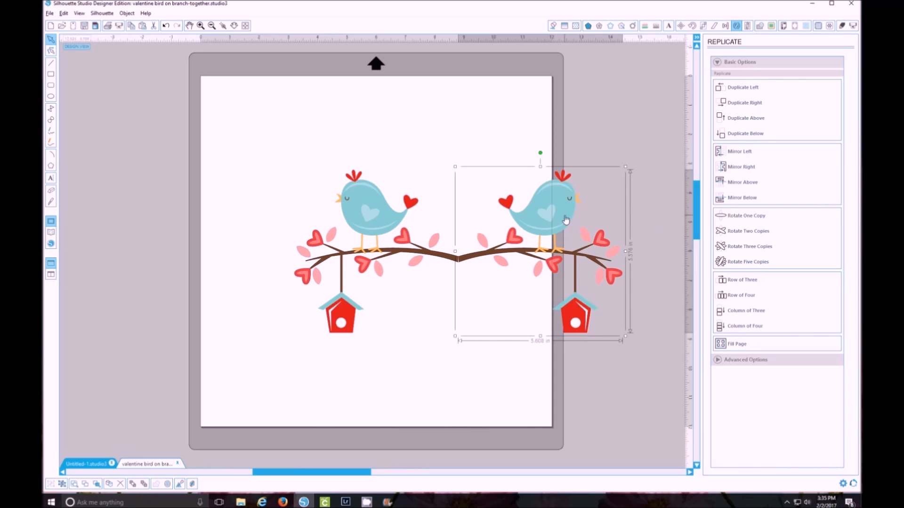
Move the mirrored bird design into the Untitled-1 document and place it off the page on its left side.
{"action": "key", "text": "Delete"}
{"action": "left_click", "coordinate": [104, 465]}
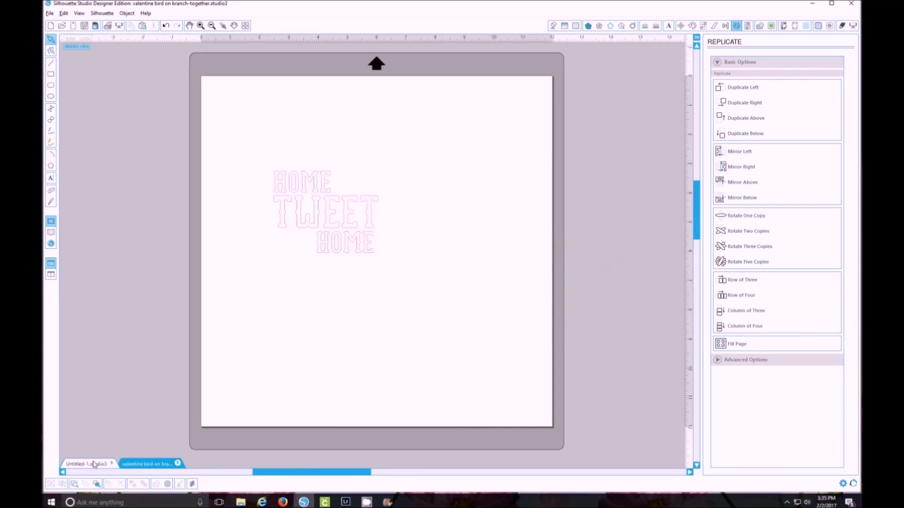
{"action": "key", "text": "ctrl+v"}
{"action": "left_click_drag", "start_coordinate": [560, 214], "coordinate": [112, 272]}
{"action": "left_click_drag", "start_coordinate": [302, 478], "coordinate": [250, 479]}
Ungroup the bird design and move the layered heart from beneath the middle of the branch onto the page.
{"action": "left_click_drag", "start_coordinate": [239, 305], "coordinate": [227, 291]}
{"action": "right_click", "coordinate": [216, 275]}
{"action": "left_click", "coordinate": [240, 412]}
{"action": "left_click_drag", "start_coordinate": [271, 327], "coordinate": [377, 327]}
{"action": "left_click_drag", "start_coordinate": [233, 309], "coordinate": [377, 330]}
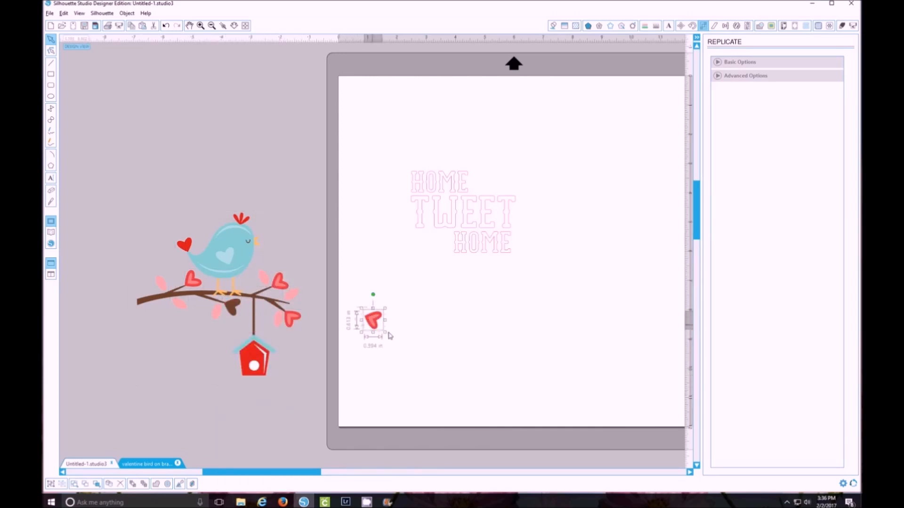
Group the heart's layers, then tilt the heart and place it just after the upper HOME.
{"action": "right_click", "coordinate": [375, 328]}
{"action": "left_click", "coordinate": [403, 245]}
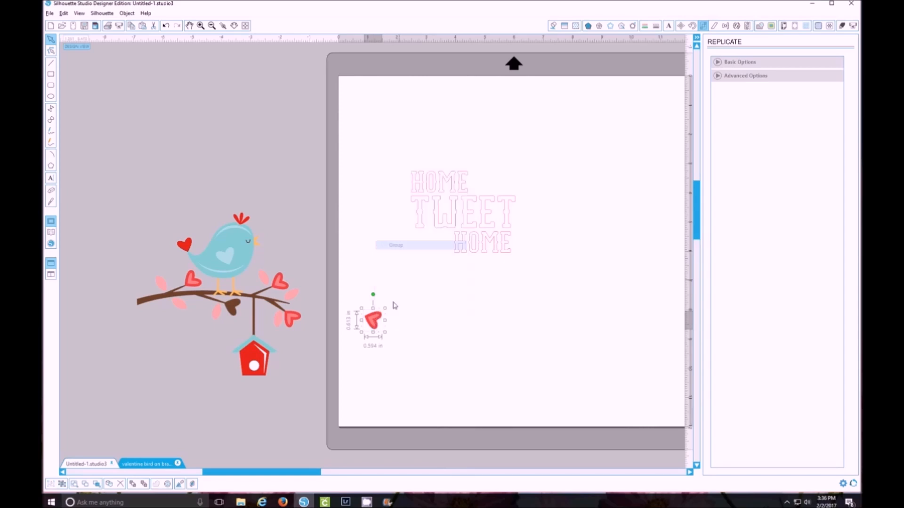
{"action": "left_click_drag", "start_coordinate": [377, 317], "coordinate": [479, 193]}
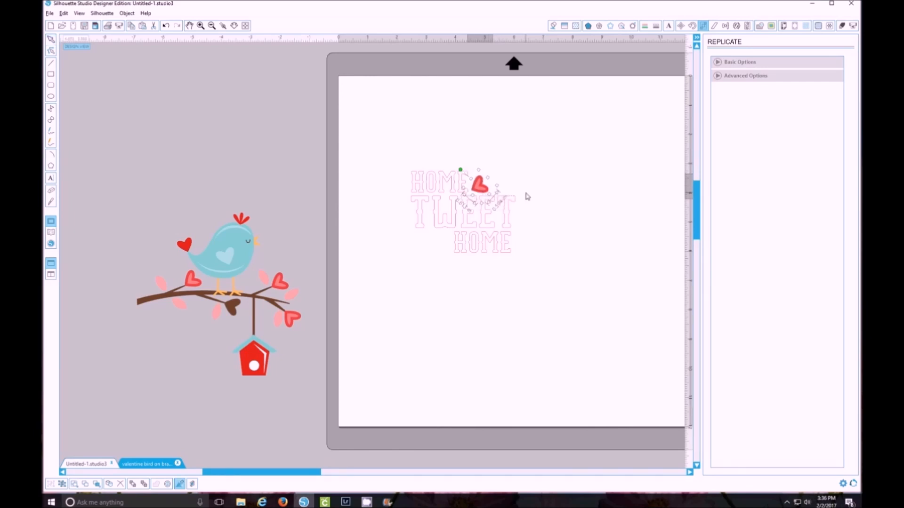
Duplicate the heart and place the copy just before the lower HOME.
{"action": "key", "text": "ctrl+d"}
{"action": "left_click_drag", "start_coordinate": [498, 203], "coordinate": [441, 259]}
{"action": "left_click", "coordinate": [448, 269]}
Group the HOME TWEET HOME lettering with both hearts.
{"action": "left_click_drag", "start_coordinate": [402, 169], "coordinate": [524, 269]}
{"action": "right_click", "coordinate": [498, 243]}
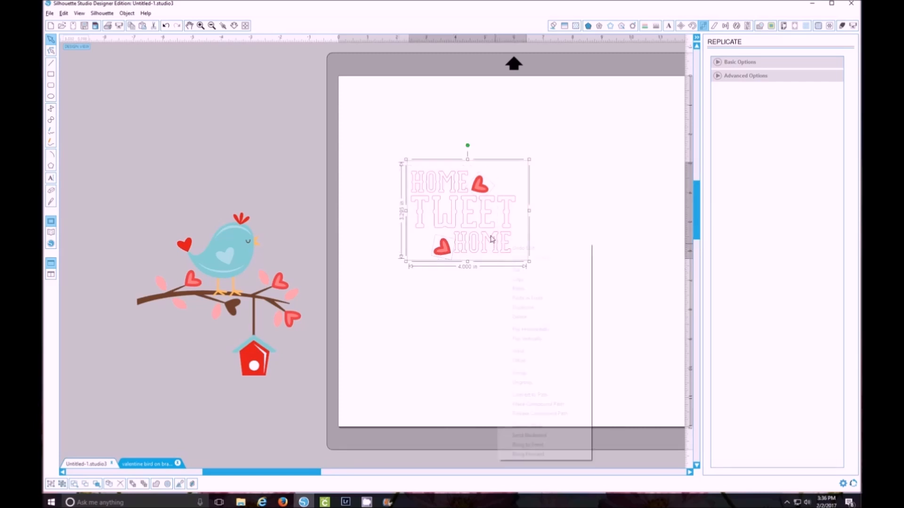
{"action": "left_click", "coordinate": [525, 382]}
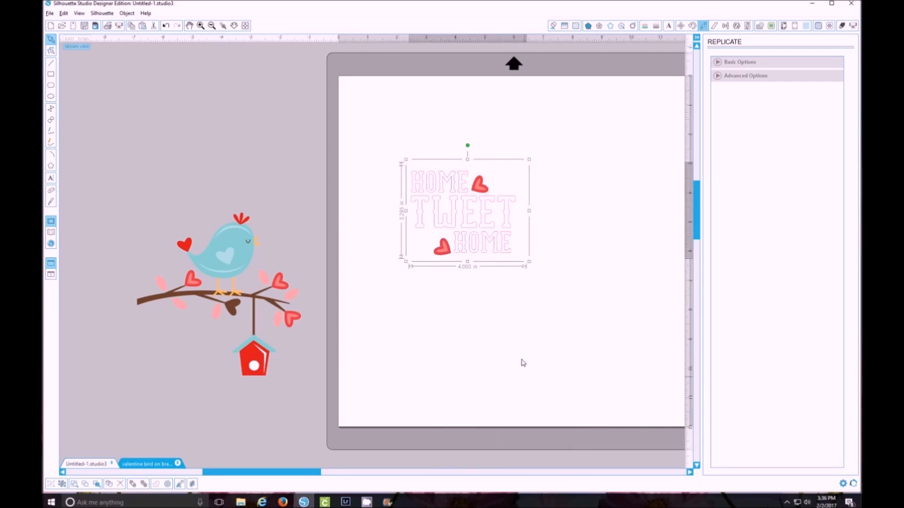
{"action": "left_click", "coordinate": [511, 330]}
Add a 0.121 in offset with rounded corners around the lettering and hearts.
{"action": "left_click_drag", "start_coordinate": [394, 160], "coordinate": [535, 284]}
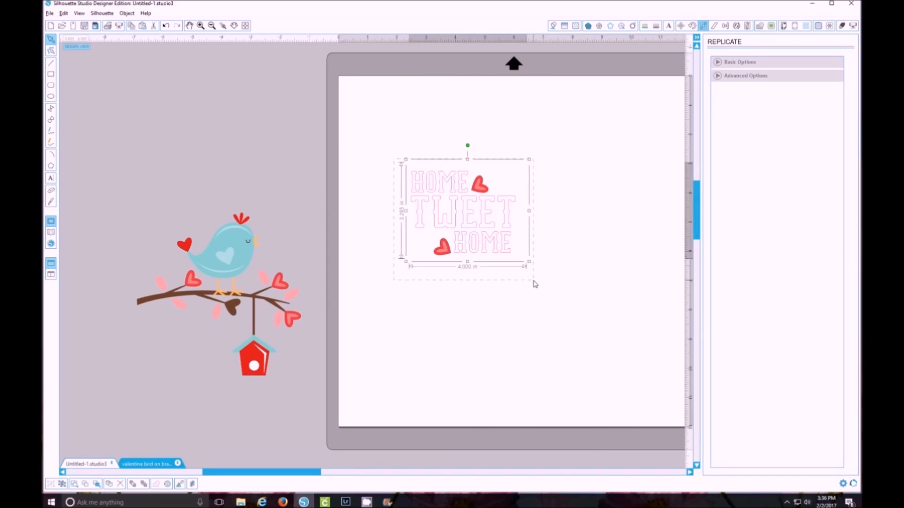
{"action": "left_click", "coordinate": [633, 26]}
{"action": "left_click", "coordinate": [734, 74]}
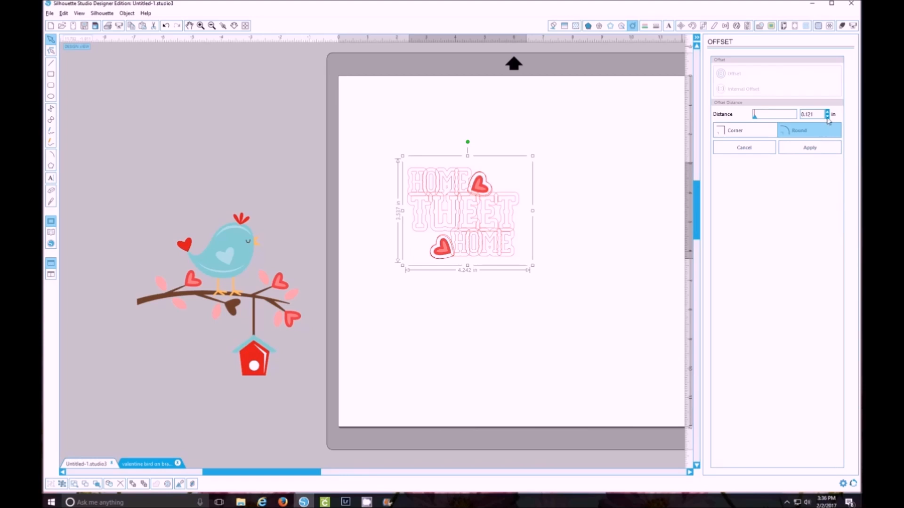
{"action": "left_click", "coordinate": [821, 150]}
{"action": "mouse_move", "coordinate": [491, 217]}
{"action": "left_mouse_down"}
{"action": "mouse_move", "coordinate": [591, 268]}
{"action": "mouse_move", "coordinate": [497, 220]}
{"action": "left_mouse_up"}
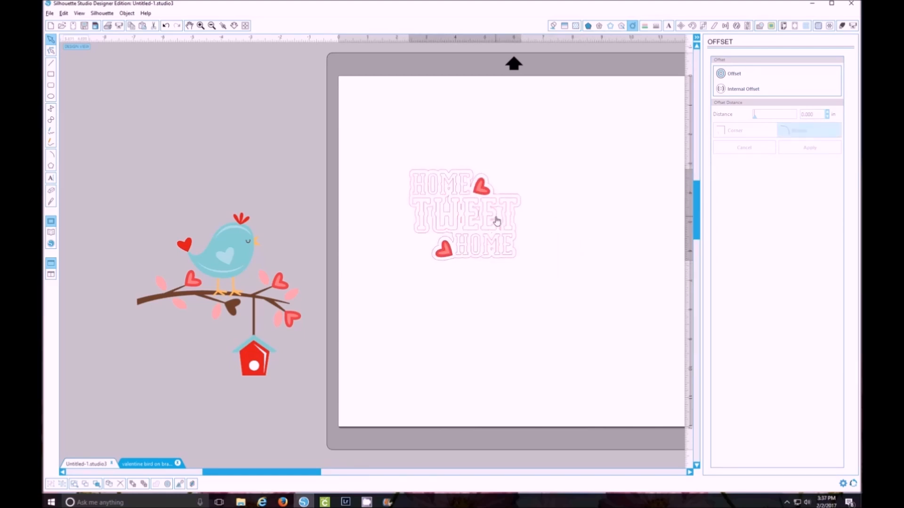
{"action": "left_click", "coordinate": [526, 226]}
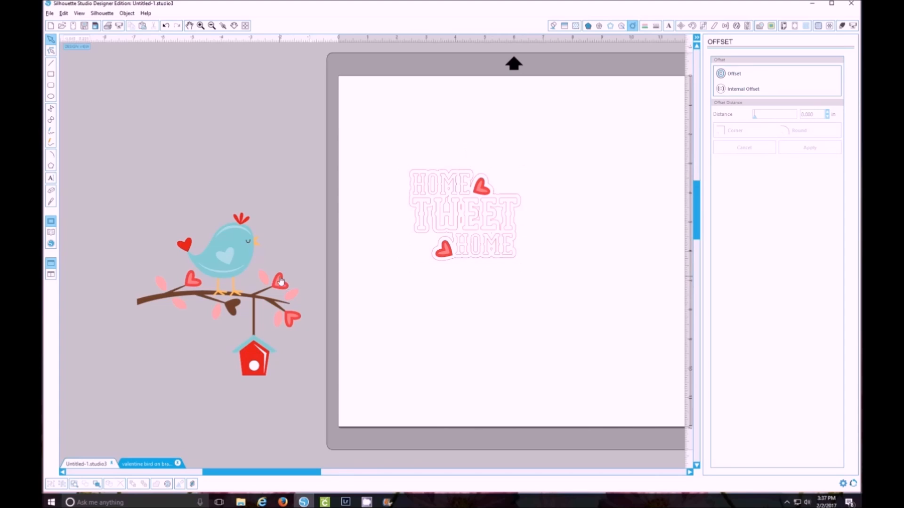
Bring a plain pink heart layer from the branch onto the page, scale it proportionally to 4.2 in wide, and place it below the lettering.
{"action": "left_click_drag", "start_coordinate": [195, 290], "coordinate": [450, 296]}
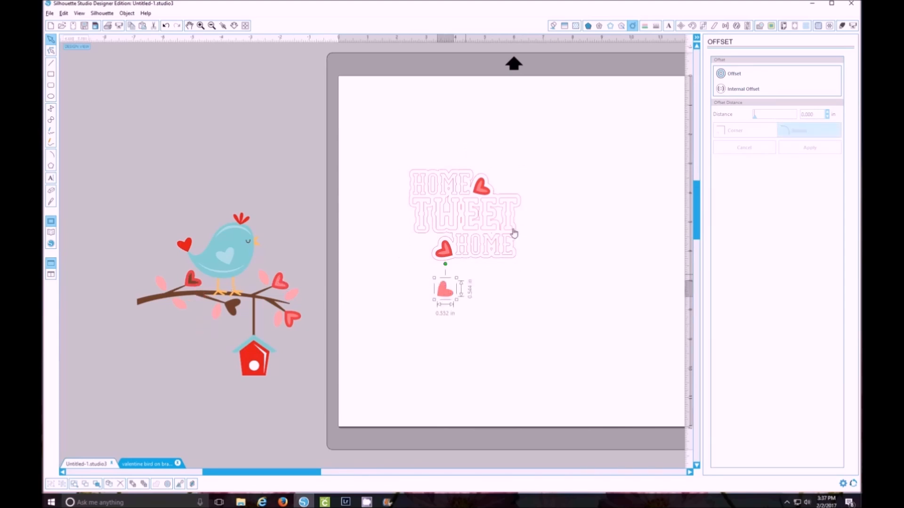
{"action": "left_click", "coordinate": [702, 26]}
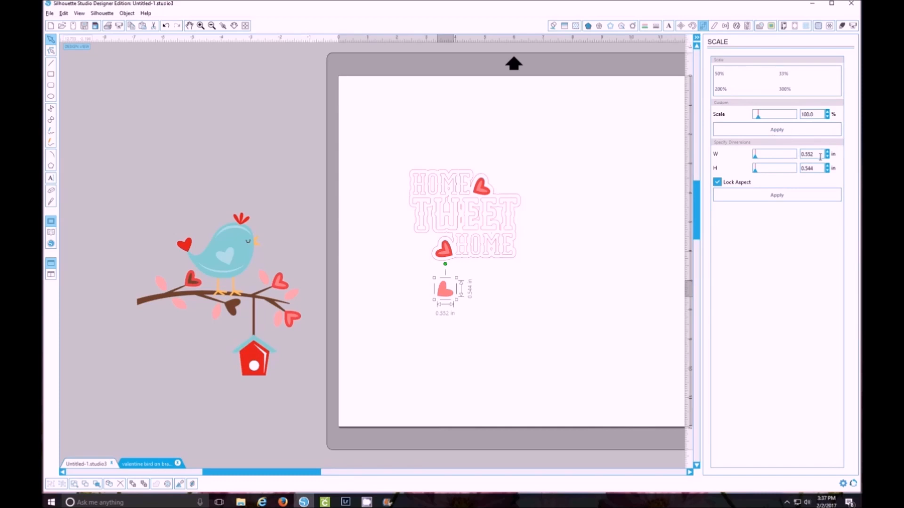
{"action": "left_click_drag", "start_coordinate": [821, 157], "coordinate": [795, 159]}
{"action": "type", "text": "4"}
{"action": "key", "text": "Return"}
{"action": "left_click", "coordinate": [547, 216]}
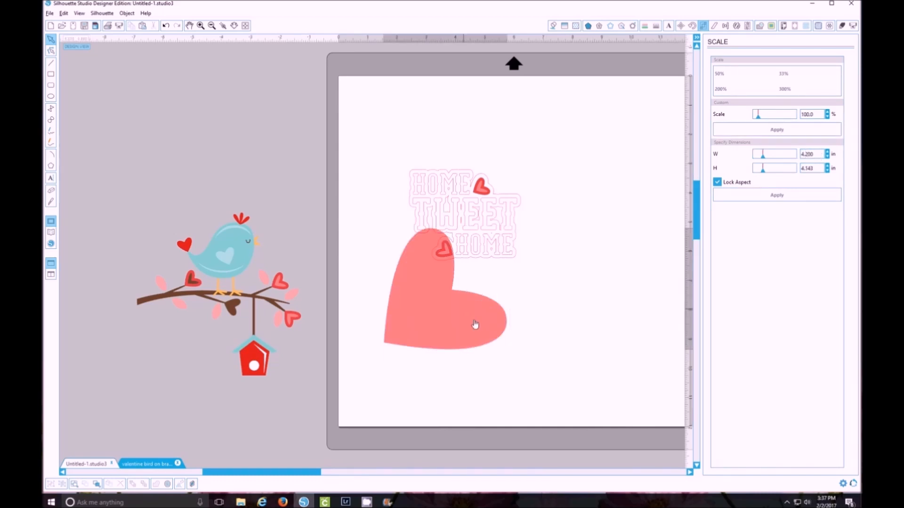
{"action": "left_click_drag", "start_coordinate": [474, 322], "coordinate": [548, 372]}
{"action": "left_click", "coordinate": [558, 406]}
Group the lettering with its offset outline and shift it slightly up the page.
{"action": "left_click", "coordinate": [499, 240]}
{"action": "right_click", "coordinate": [499, 238]}
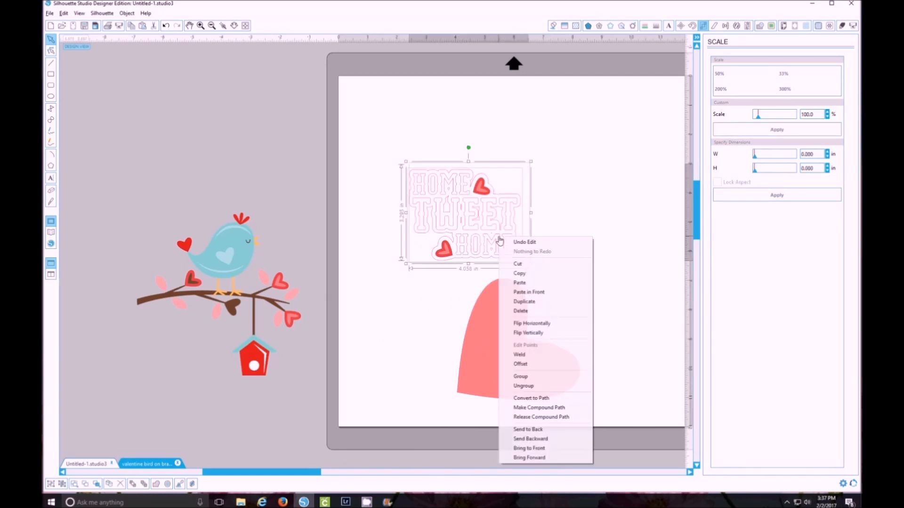
{"action": "left_click", "coordinate": [535, 386]}
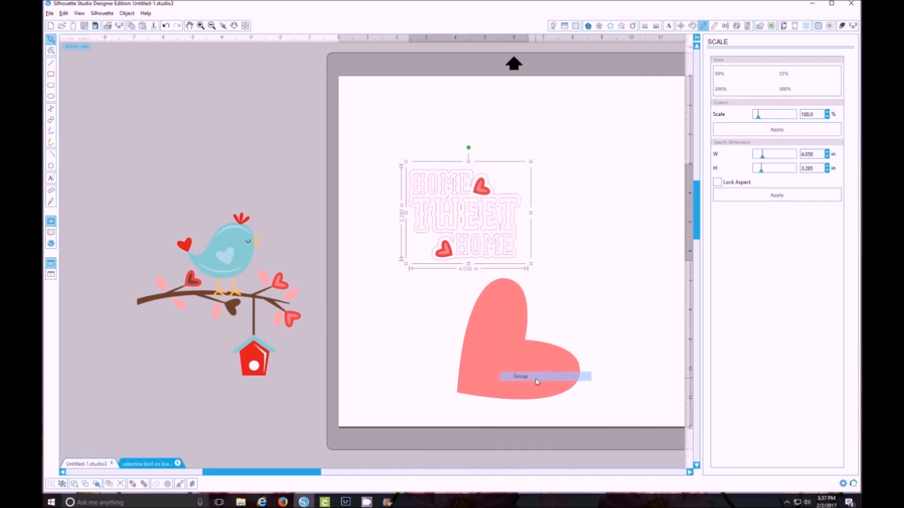
{"action": "left_click_drag", "start_coordinate": [466, 242], "coordinate": [468, 233]}
Rotate the large heart so its point faces the lower right and position it over the lettering.
{"action": "left_click", "coordinate": [502, 320]}
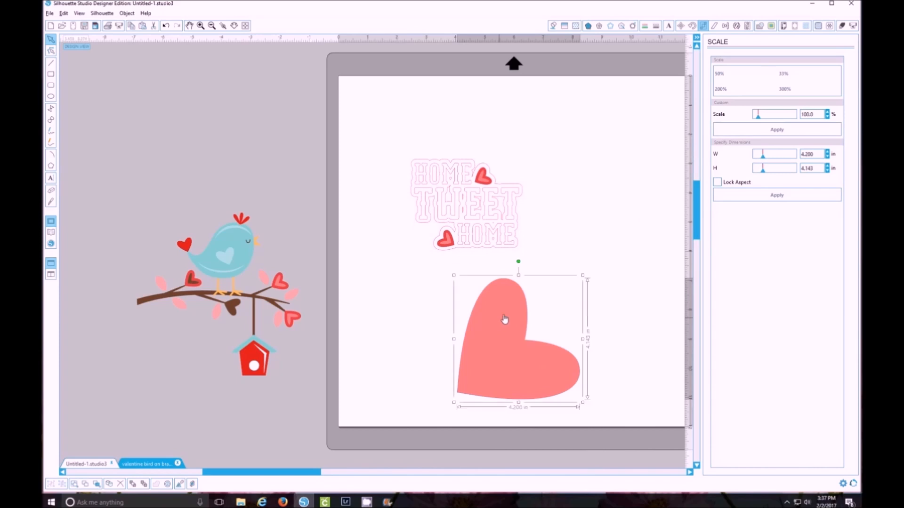
{"action": "left_click_drag", "start_coordinate": [518, 262], "coordinate": [442, 346]}
{"action": "left_click_drag", "start_coordinate": [521, 338], "coordinate": [468, 203]}
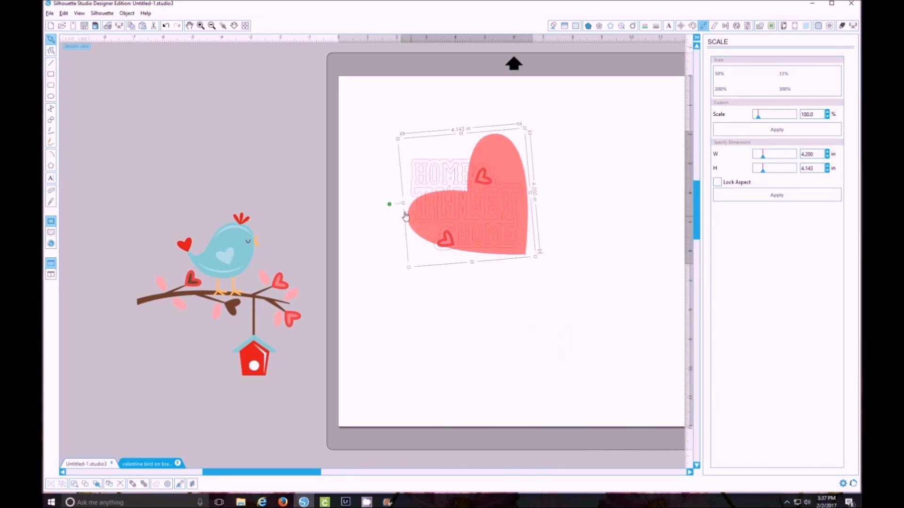
{"action": "left_click_drag", "start_coordinate": [389, 204], "coordinate": [387, 225]}
{"action": "left_click_drag", "start_coordinate": [500, 177], "coordinate": [494, 183]}
{"action": "left_click_drag", "start_coordinate": [456, 259], "coordinate": [456, 263]}
{"action": "left_click", "coordinate": [458, 286]}
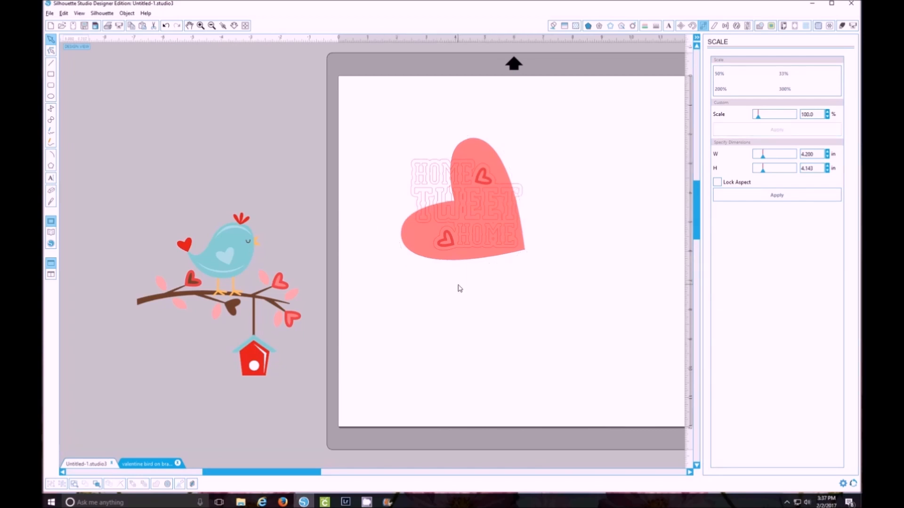
Group the large heart with the lettering.
{"action": "left_click_drag", "start_coordinate": [397, 135], "coordinate": [538, 307]}
{"action": "right_click", "coordinate": [495, 242]}
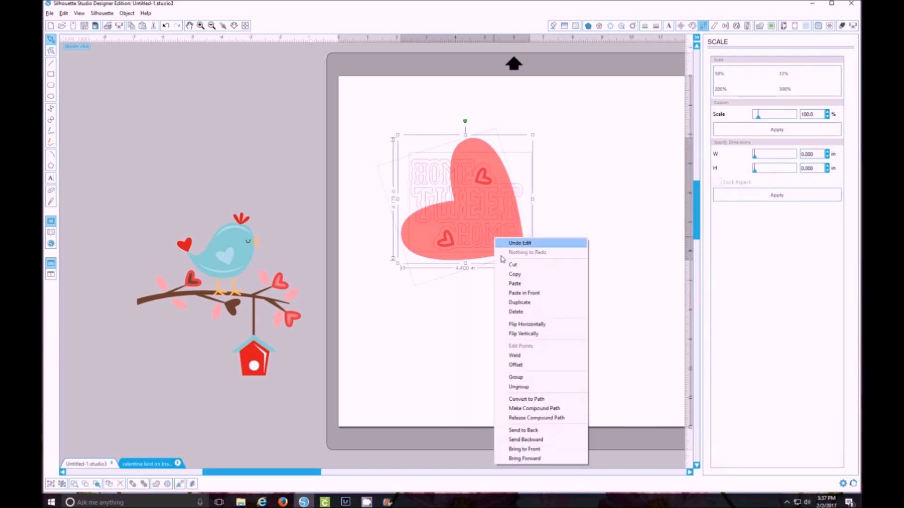
{"action": "left_click", "coordinate": [520, 376]}
{"action": "left_click", "coordinate": [534, 349]}
{"action": "left_click", "coordinate": [404, 150]}
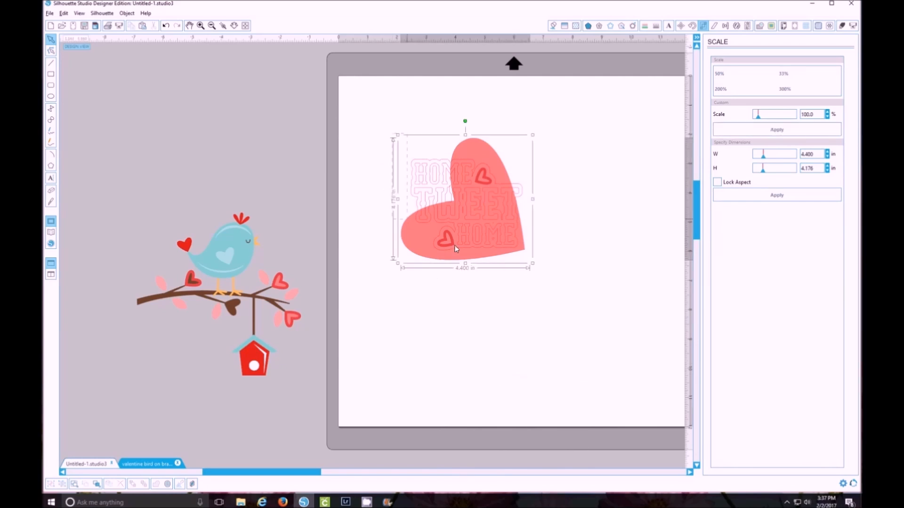
Add a 0.121 in rounded offset around the heart and lettering, and move the design toward the page's upper-left corner.
{"action": "left_click", "coordinate": [633, 27]}
{"action": "left_click", "coordinate": [734, 76]}
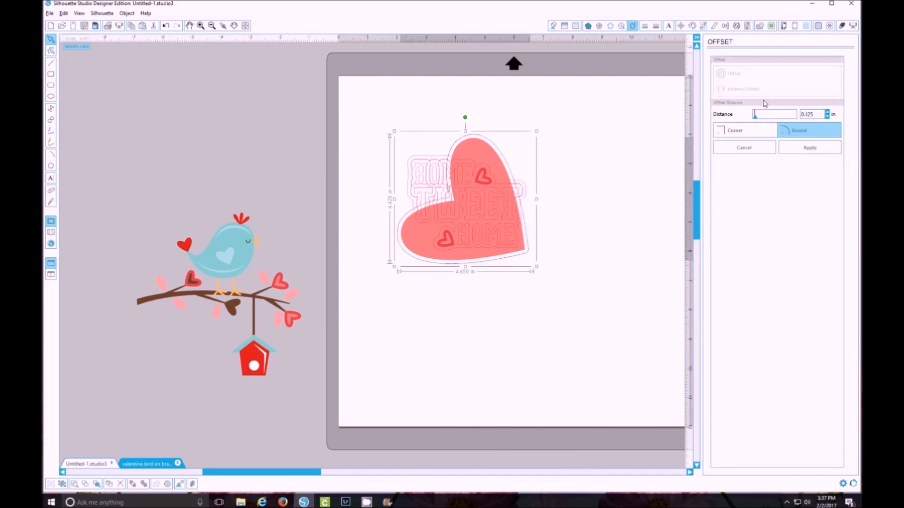
{"action": "left_click", "coordinate": [828, 116]}
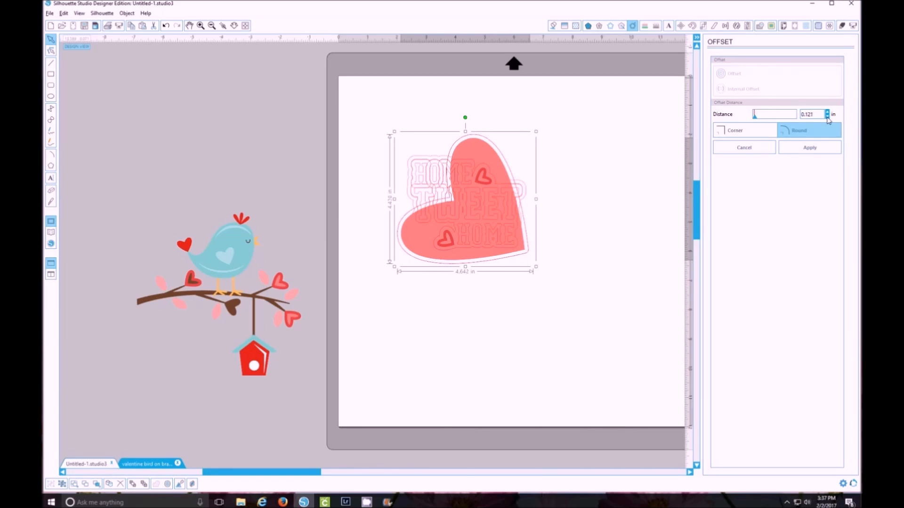
{"action": "left_click", "coordinate": [811, 148]}
{"action": "mouse_move", "coordinate": [472, 255]}
{"action": "left_mouse_down"}
{"action": "mouse_move", "coordinate": [555, 311]}
{"action": "mouse_move", "coordinate": [474, 249]}
{"action": "left_mouse_up"}
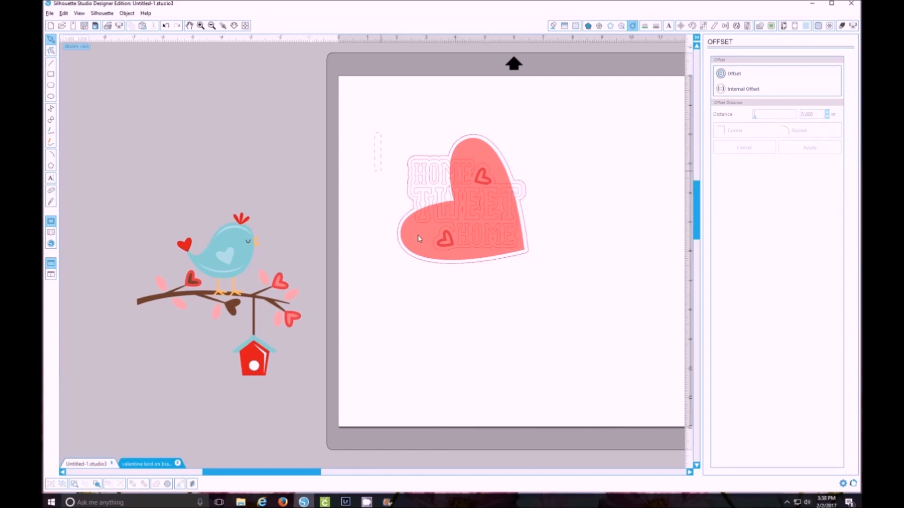
{"action": "left_click_drag", "start_coordinate": [490, 248], "coordinate": [465, 208]}
Group the bird, branch and birdhouse pieces and move them higher beside the page.
{"action": "left_click", "coordinate": [241, 280]}
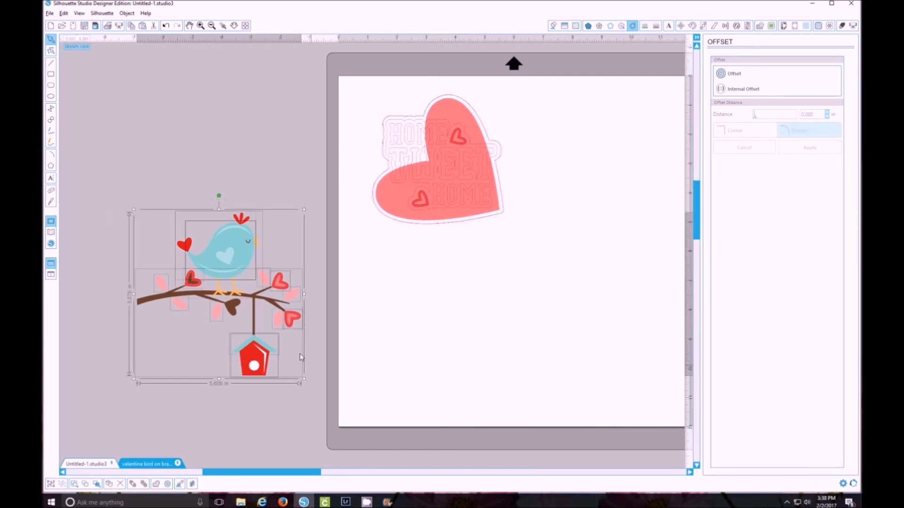
{"action": "right_click", "coordinate": [246, 288]}
{"action": "left_click", "coordinate": [280, 213]}
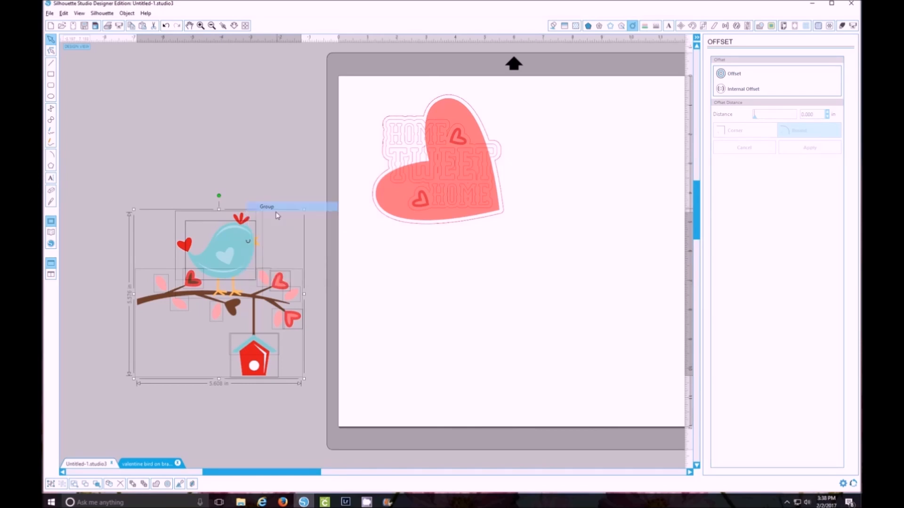
{"action": "left_click_drag", "start_coordinate": [250, 255], "coordinate": [213, 117]}
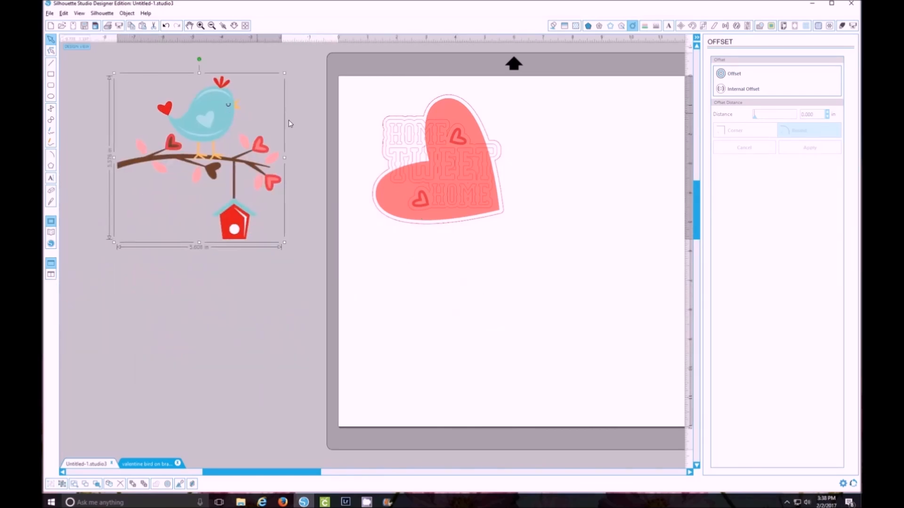
Ungroup the heart and lettering design and move its outer offset outline off the page, below the birdhouse.
{"action": "left_click", "coordinate": [404, 173]}
{"action": "right_click", "coordinate": [428, 174]}
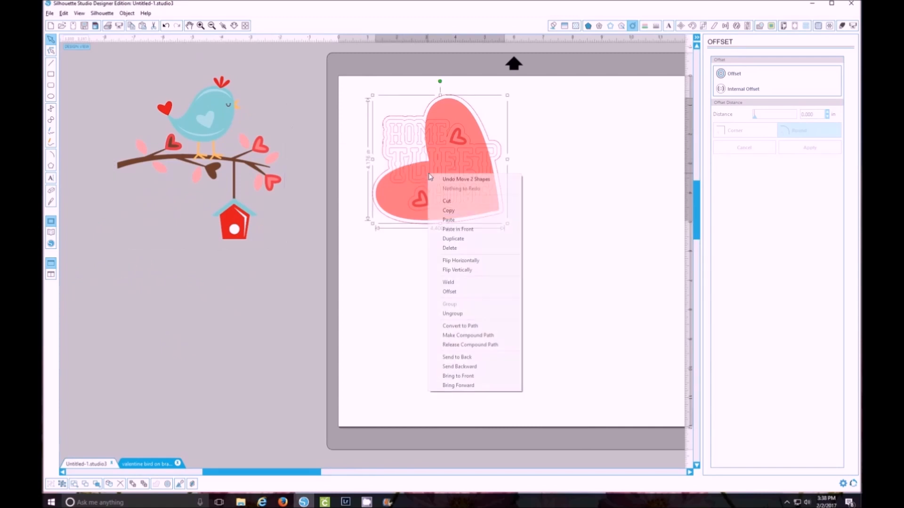
{"action": "left_click", "coordinate": [453, 313]}
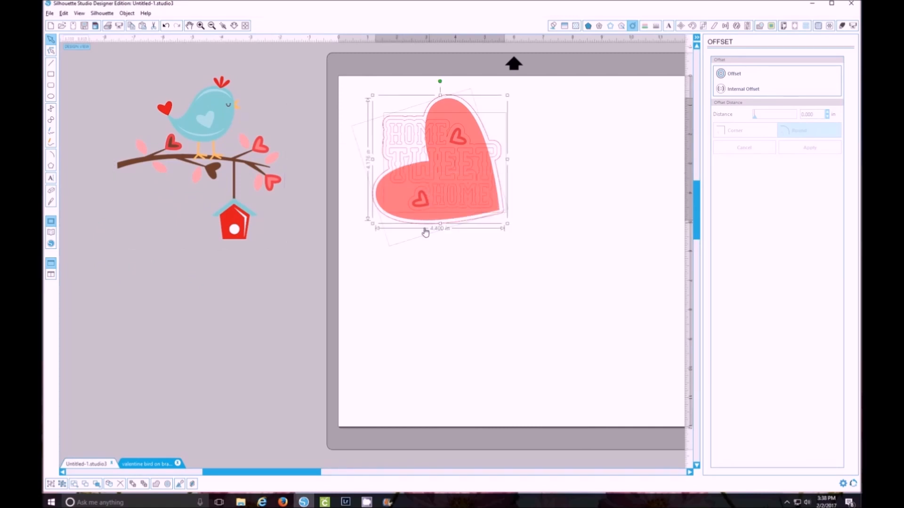
{"action": "left_click", "coordinate": [404, 228]}
{"action": "left_click_drag", "start_coordinate": [404, 228], "coordinate": [326, 273]}
{"action": "left_click", "coordinate": [431, 281]}
{"action": "left_click_drag", "start_coordinate": [406, 265], "coordinate": [277, 369]}
Move the large pink heart off the page onto its outer offset outline.
{"action": "left_click", "coordinate": [404, 220]}
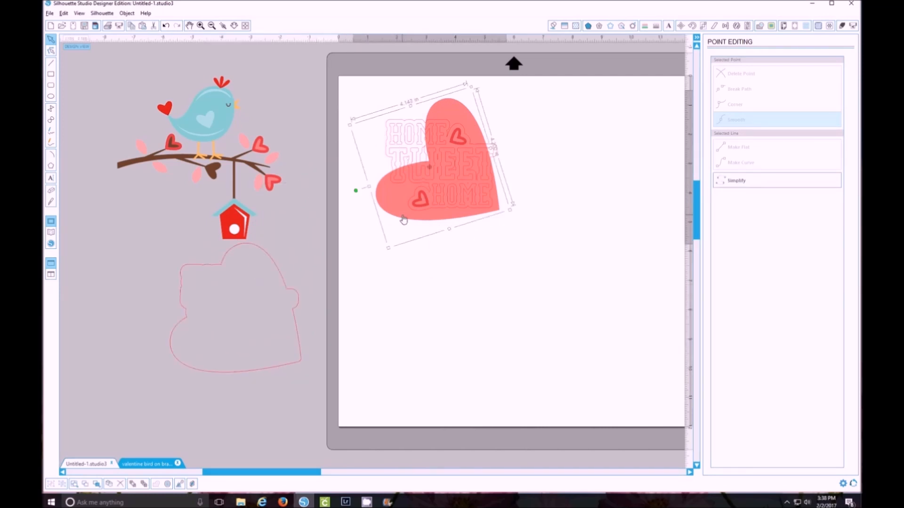
{"action": "right_click", "coordinate": [404, 218]}
{"action": "left_click", "coordinate": [570, 269]}
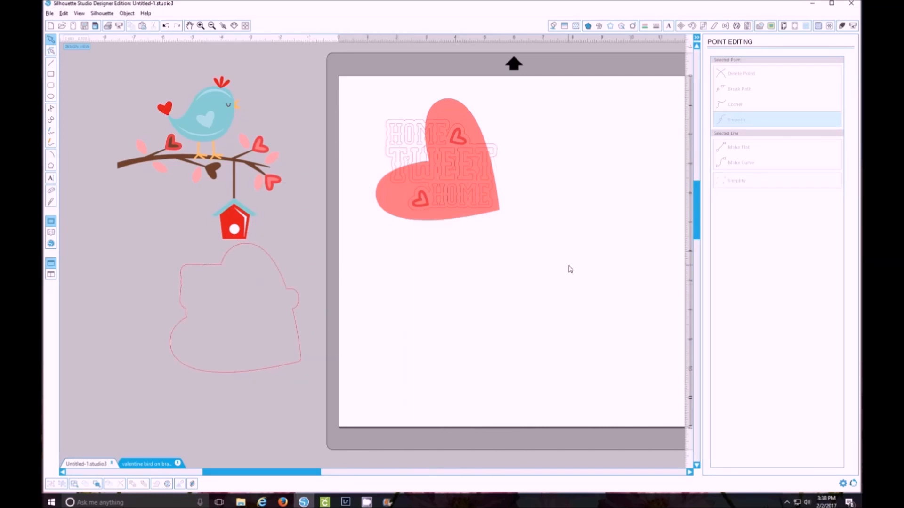
{"action": "right_click", "coordinate": [452, 171]}
{"action": "left_click", "coordinate": [553, 331]}
{"action": "left_click_drag", "start_coordinate": [410, 216], "coordinate": [211, 367]}
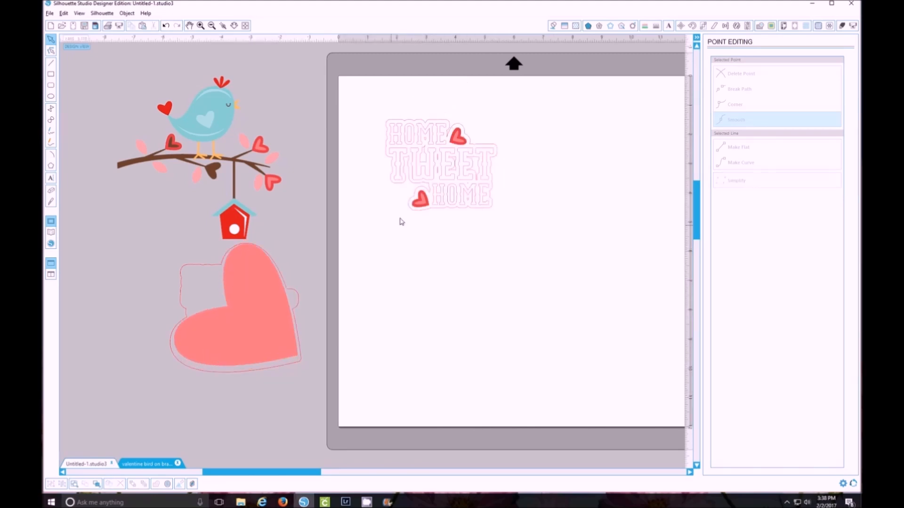
Ungroup the lettering from its offset and move the offset outline off the page onto the large heart.
{"action": "left_click", "coordinate": [414, 215]}
{"action": "right_click", "coordinate": [413, 217]}
{"action": "left_click", "coordinate": [460, 354]}
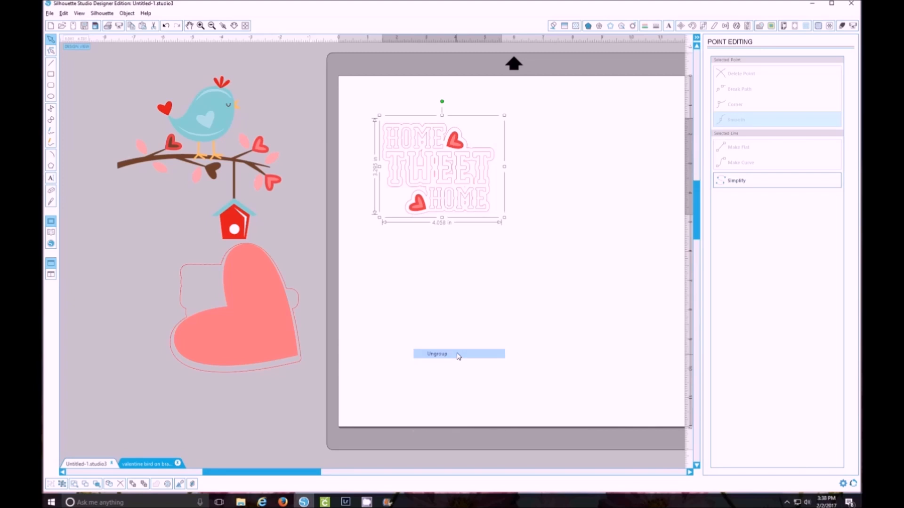
{"action": "left_click_drag", "start_coordinate": [435, 216], "coordinate": [432, 226]}
{"action": "right_click", "coordinate": [431, 225]}
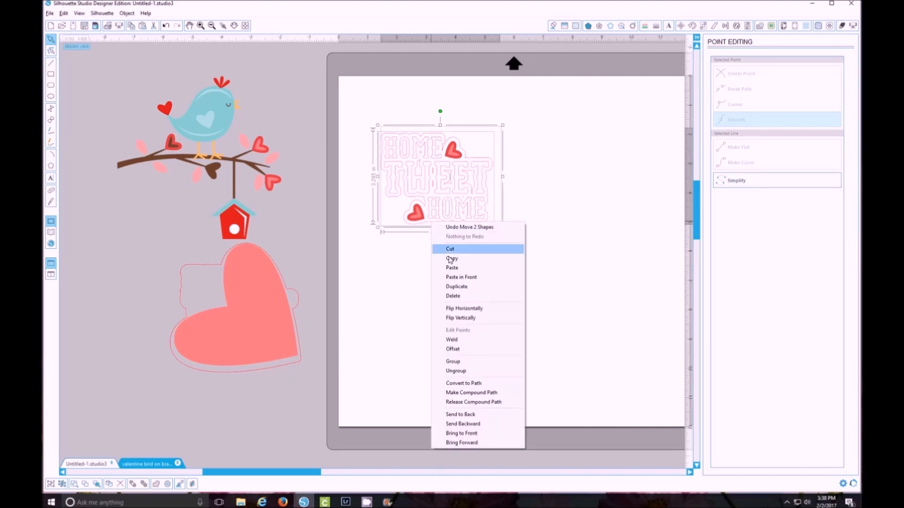
{"action": "left_click", "coordinate": [465, 364]}
{"action": "left_click_drag", "start_coordinate": [437, 226], "coordinate": [283, 353]}
{"action": "left_click", "coordinate": [370, 228]}
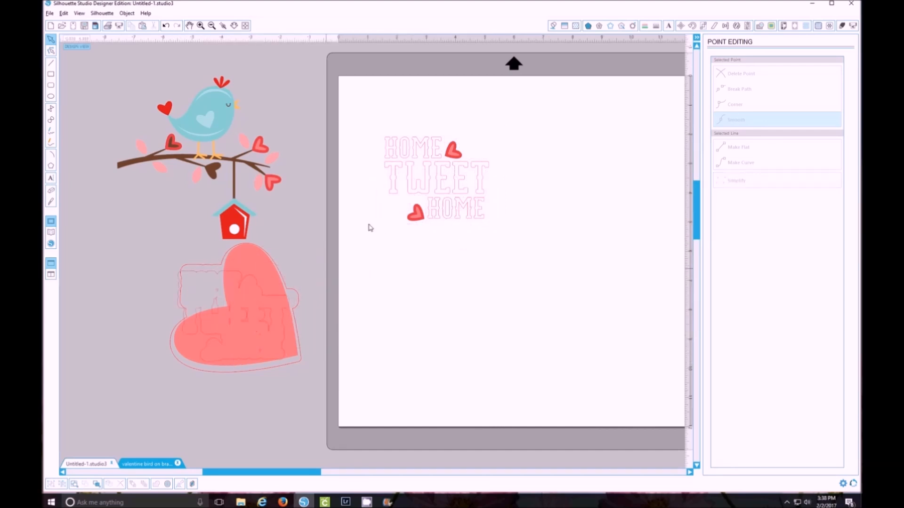
Ungroup the words and hearts, and move both small hearts and both HOME words off the page, leaving only TWEET.
{"action": "right_click", "coordinate": [428, 176]}
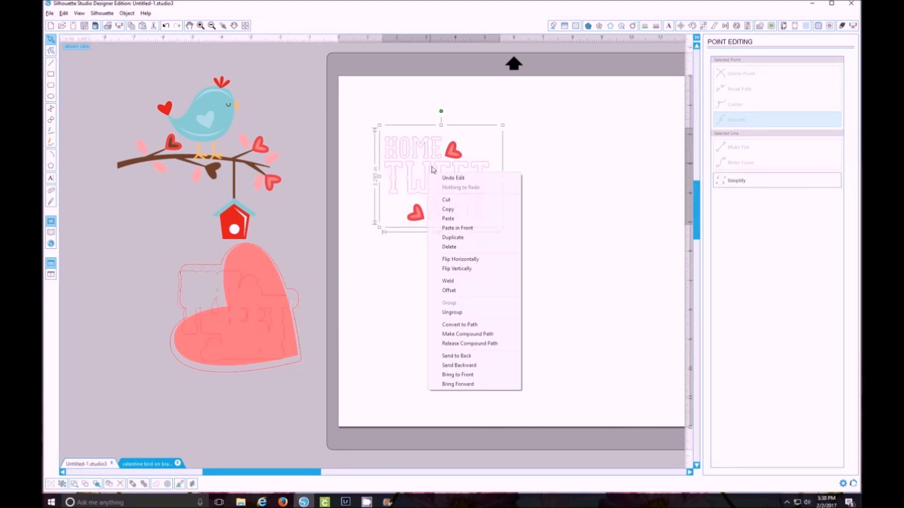
{"action": "left_click", "coordinate": [490, 313]}
{"action": "left_click_drag", "start_coordinate": [413, 218], "coordinate": [256, 304]}
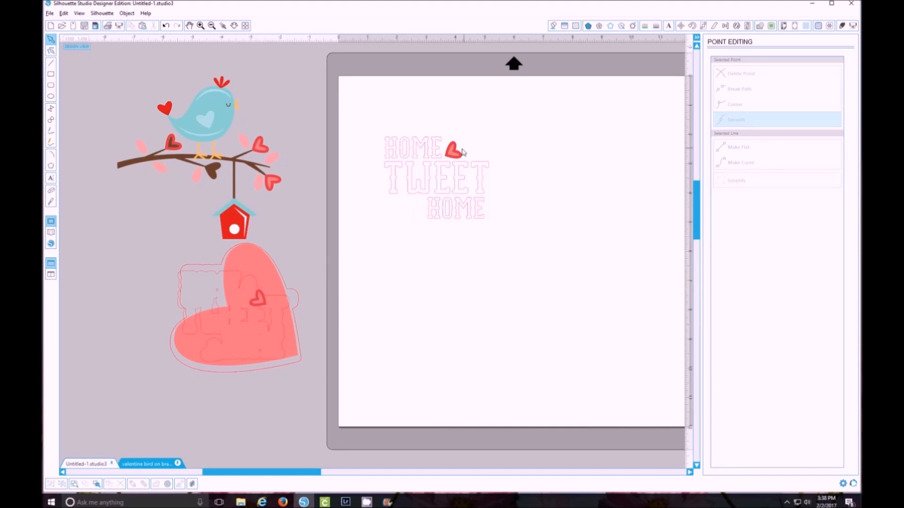
{"action": "left_click_drag", "start_coordinate": [456, 155], "coordinate": [259, 327]}
{"action": "left_click_drag", "start_coordinate": [441, 155], "coordinate": [250, 285]}
{"action": "left_click_drag", "start_coordinate": [442, 226], "coordinate": [266, 321]}
{"action": "left_click", "coordinate": [341, 242]}
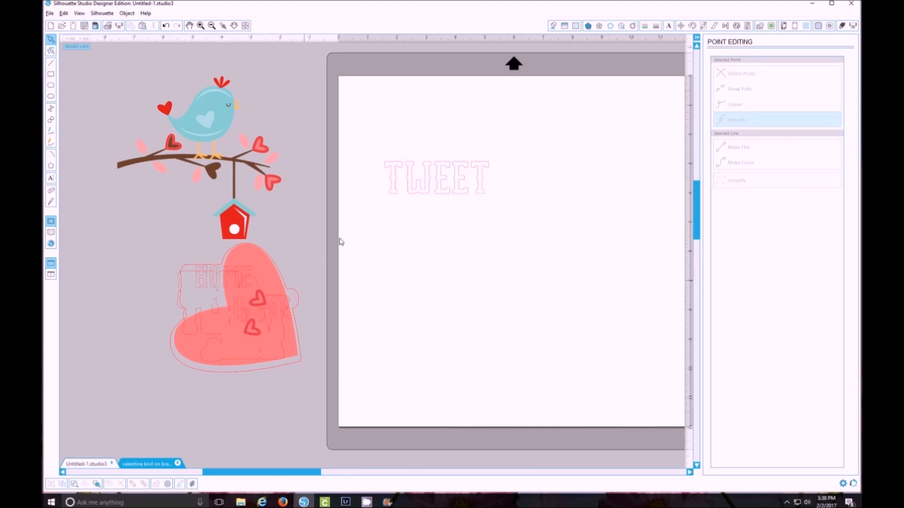
Move TWEET to the page's upper-left corner and send it to the CAMEO 3 for cutting.
{"action": "left_click_drag", "start_coordinate": [434, 183], "coordinate": [402, 122]}
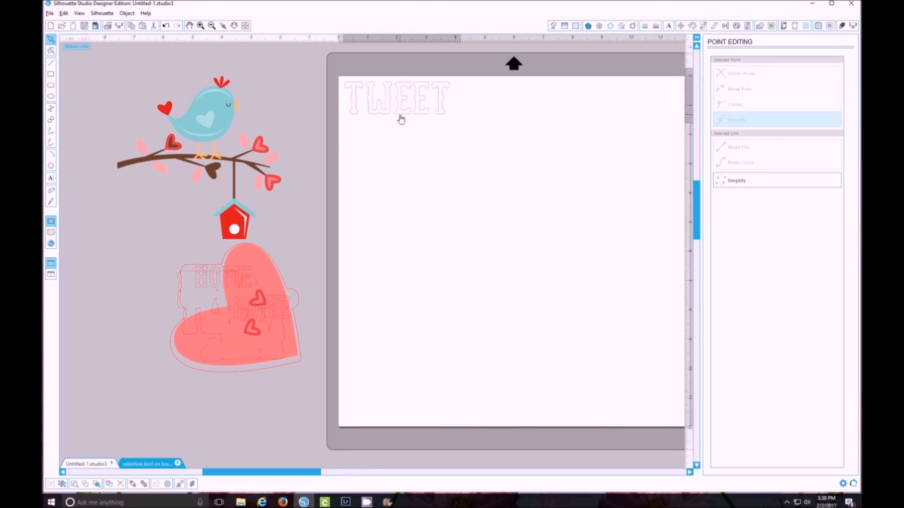
{"action": "left_click", "coordinate": [371, 173]}
{"action": "left_click", "coordinate": [101, 13]}
{"action": "left_click", "coordinate": [101, 25]}
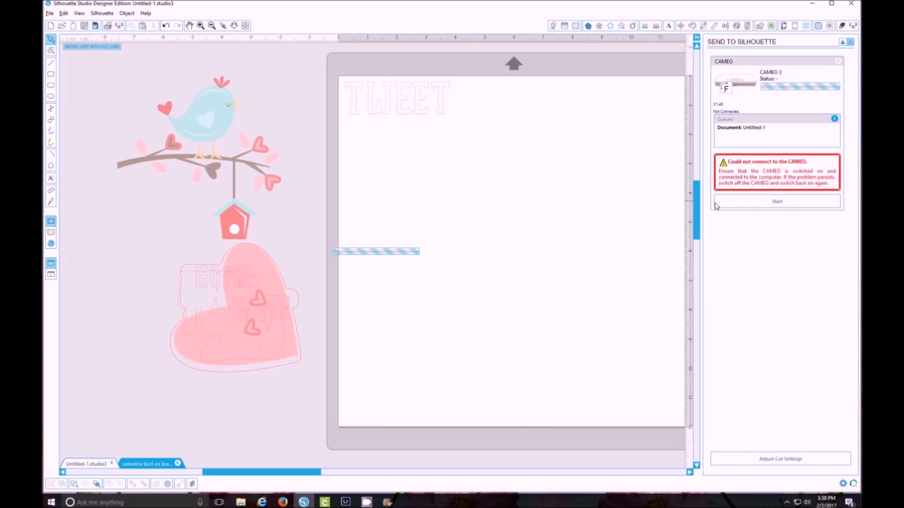
{"action": "left_click", "coordinate": [744, 160]}
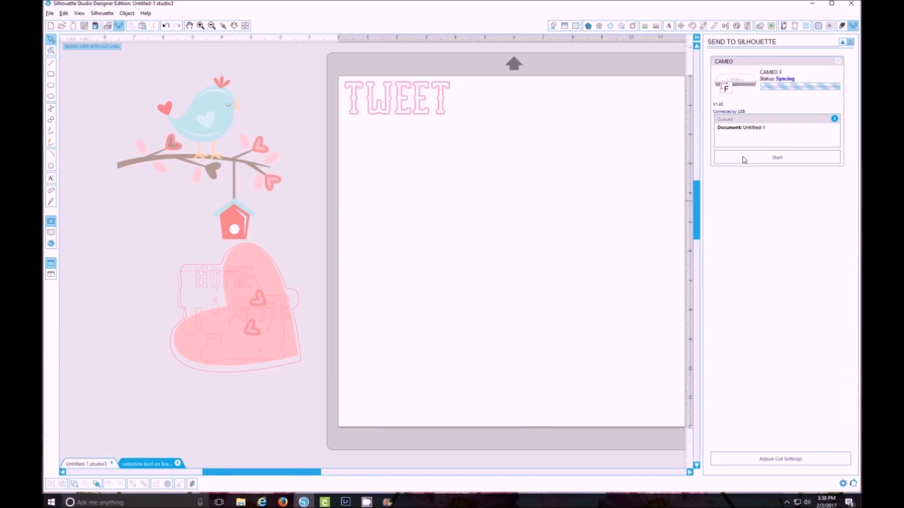